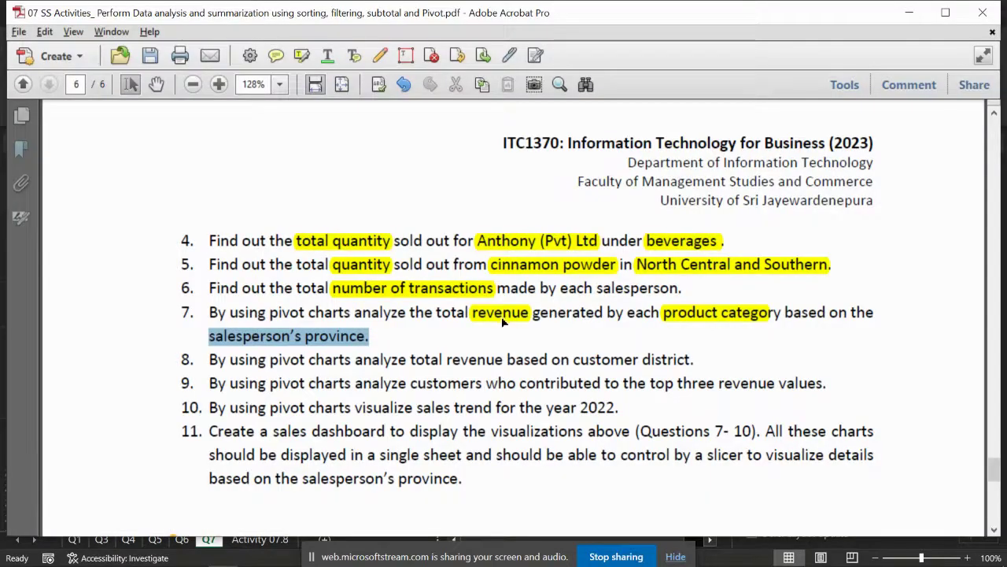
Step: Highlight 'salesperson's province' in question 7 in yellow
{"action": "left_click", "coordinate": [503, 319]}
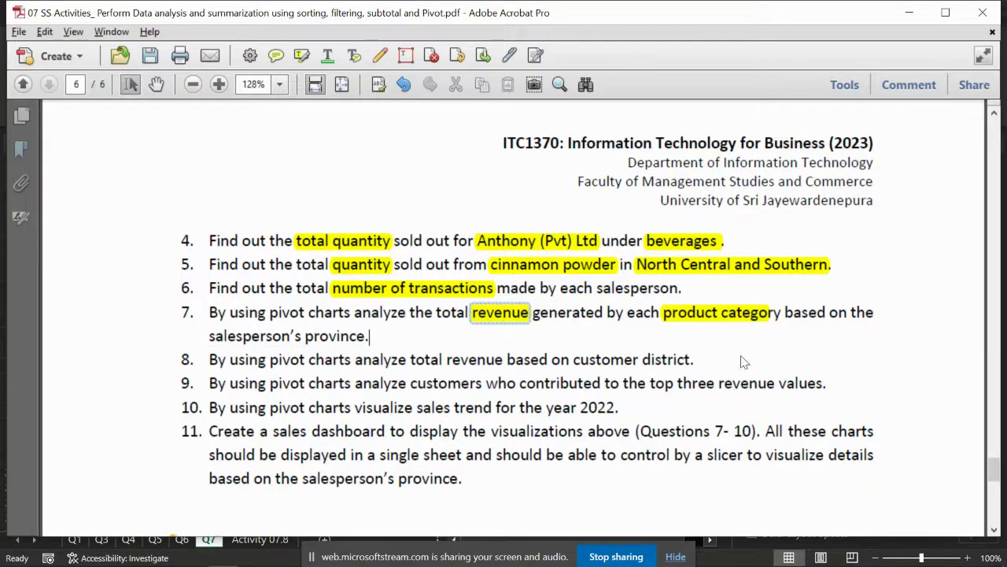
{"action": "left_click_drag", "start_coordinate": [206, 335], "coordinate": [365, 335]}
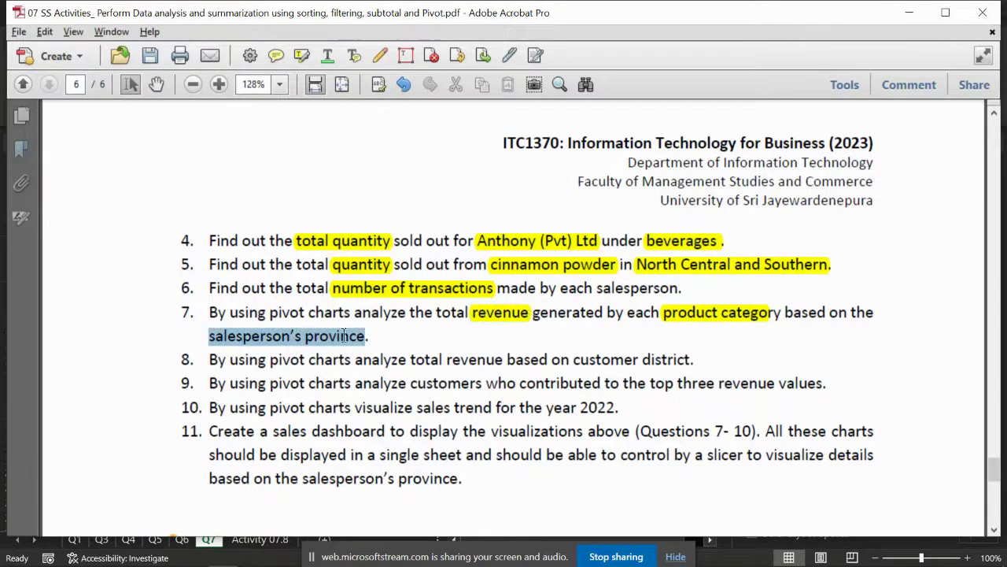
{"action": "left_click", "coordinate": [301, 55]}
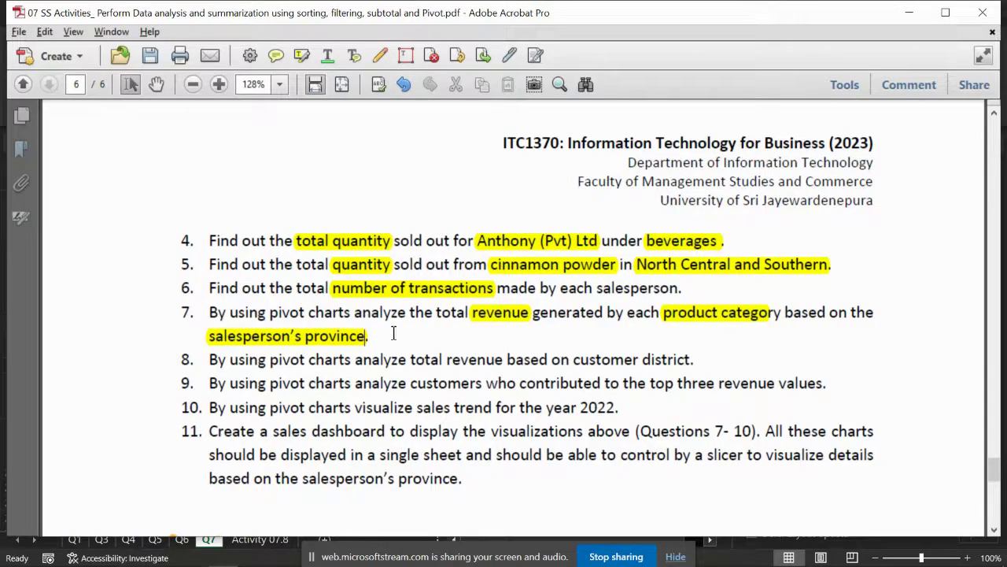
Step: Check the product category highlight and select 'total revenue generated' before returning to Excel
{"action": "left_click_drag", "start_coordinate": [395, 334], "coordinate": [288, 337]}
{"action": "left_click", "coordinate": [698, 334]}
{"action": "left_click", "coordinate": [683, 317]}
{"action": "left_click", "coordinate": [749, 356]}
{"action": "left_click_drag", "start_coordinate": [433, 312], "coordinate": [556, 327]}
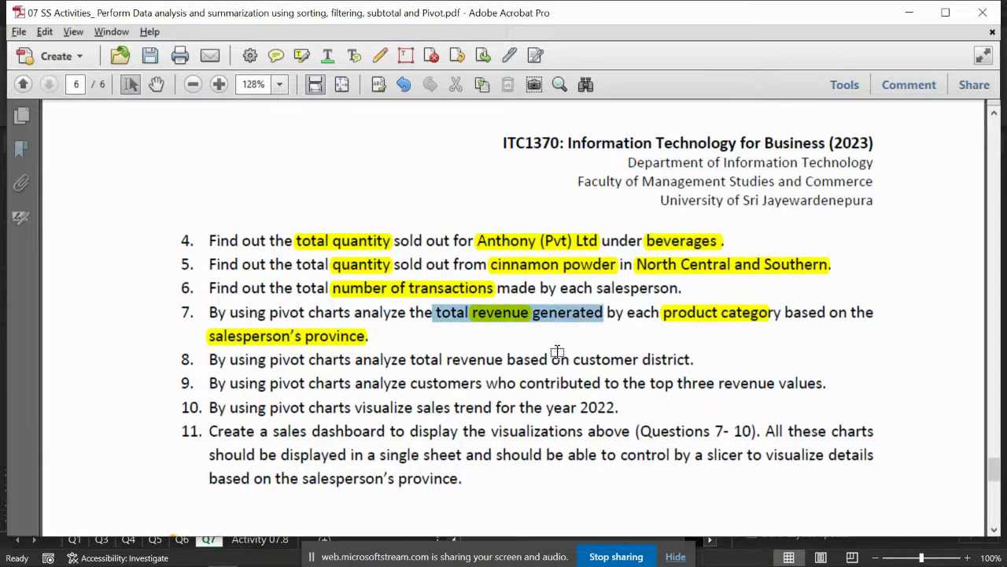
{"action": "key", "text": "alt+Tab"}
Step: Search the field list for 're' and add Revenue to the chart values
{"action": "left_click", "coordinate": [804, 229]}
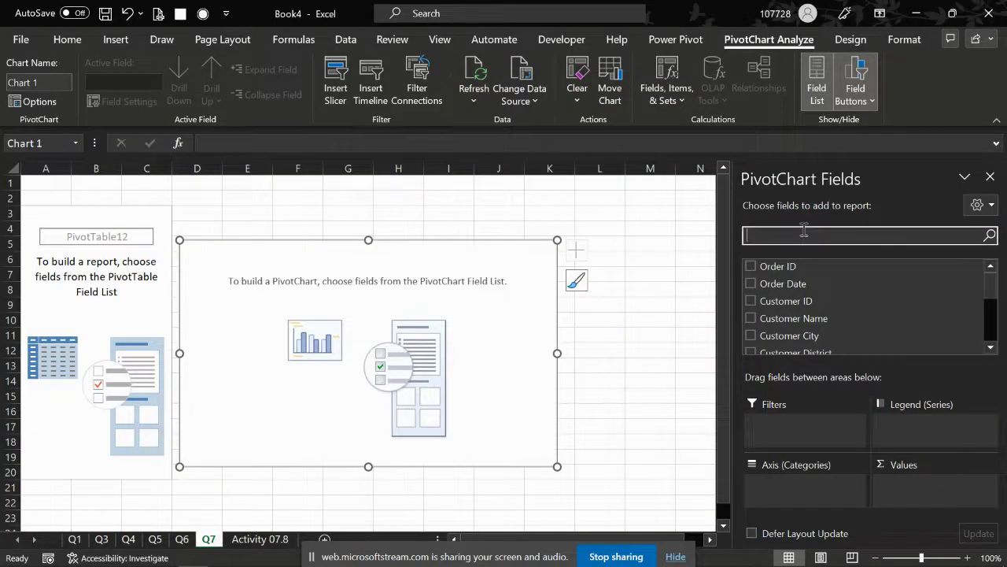
{"action": "type", "text": "rev"}
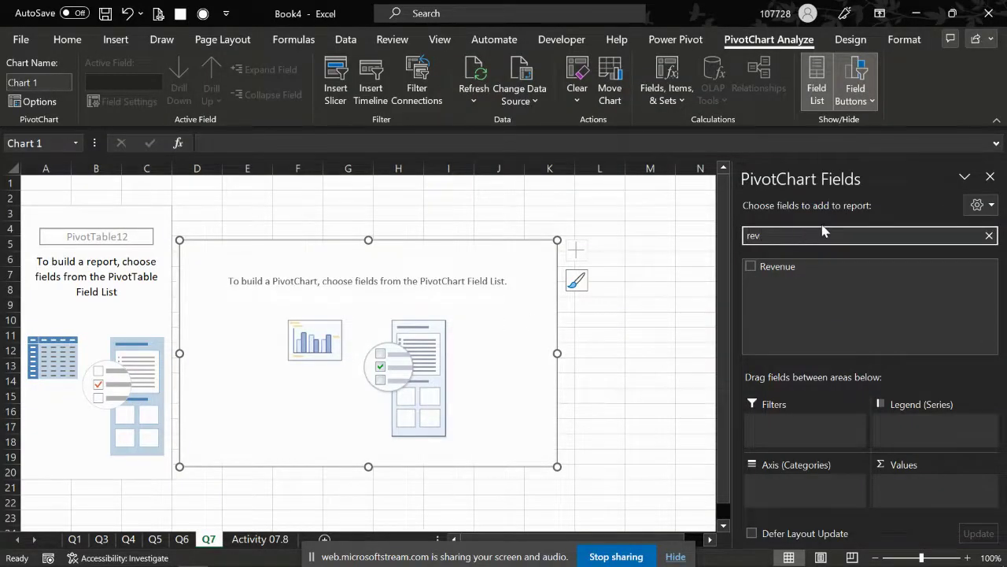
{"action": "left_click", "coordinate": [751, 266]}
Step: Add Saleperson Province to the chart axis, undoing an accidental chart deletion
{"action": "type", "text": "v"}
{"action": "double_click", "coordinate": [771, 236]}
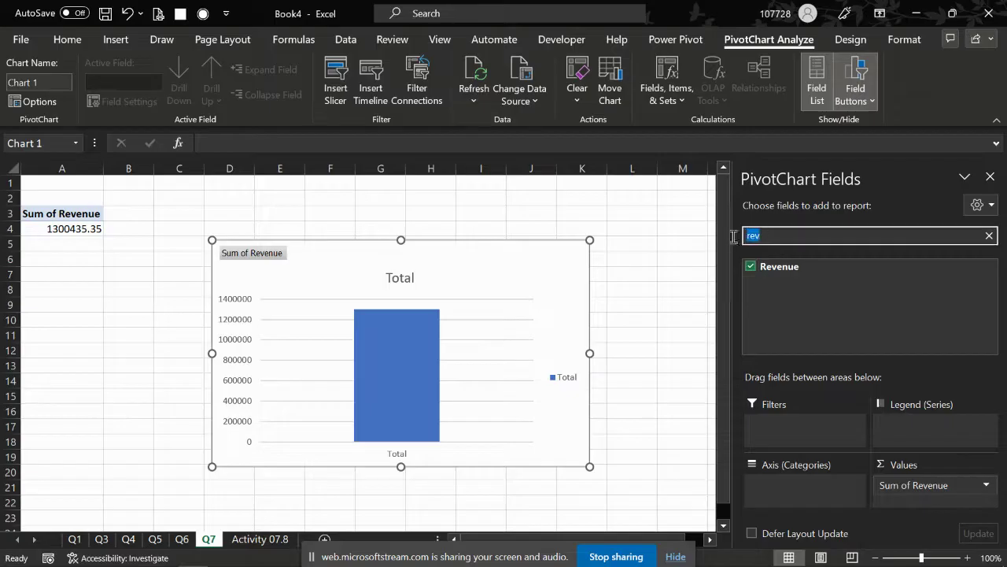
{"action": "type", "text": "sales"}
{"action": "key", "text": "alt+Tab"}
{"action": "key", "text": "alt+Tab"}
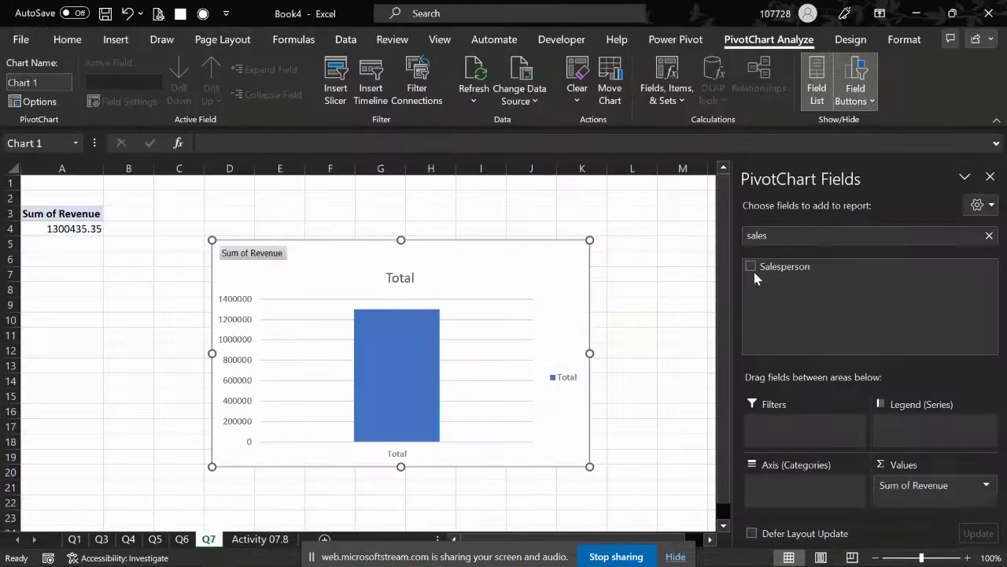
{"action": "key", "text": "Delete"}
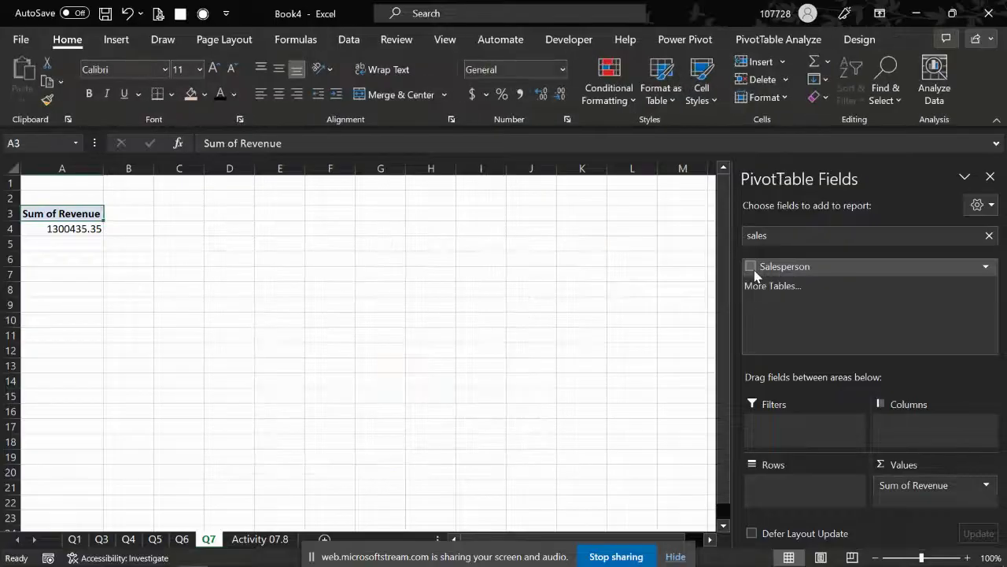
{"action": "key", "text": "ctrl+z"}
{"action": "left_click", "coordinate": [793, 236]}
{"action": "key", "text": "BackSpace"}
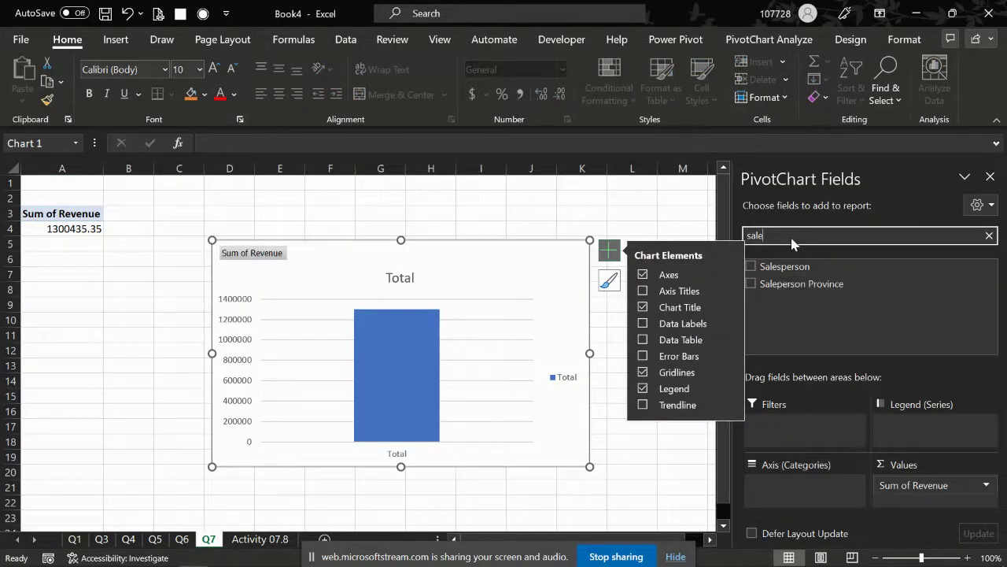
{"action": "left_click", "coordinate": [751, 284]}
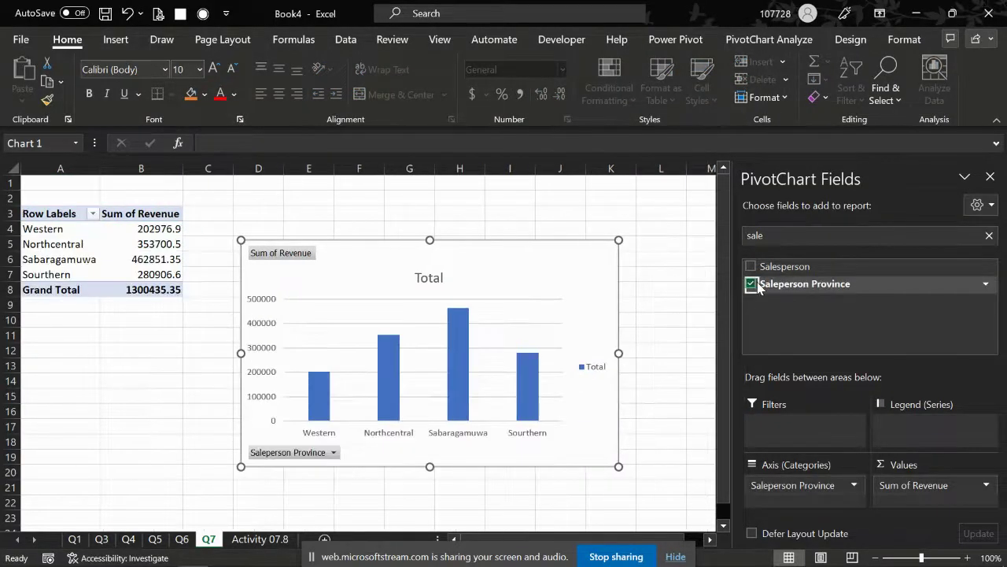
Step: Add Product Category to the axis and move Saleperson Province into the report filters
{"action": "left_click_drag", "start_coordinate": [762, 235], "coordinate": [733, 241]}
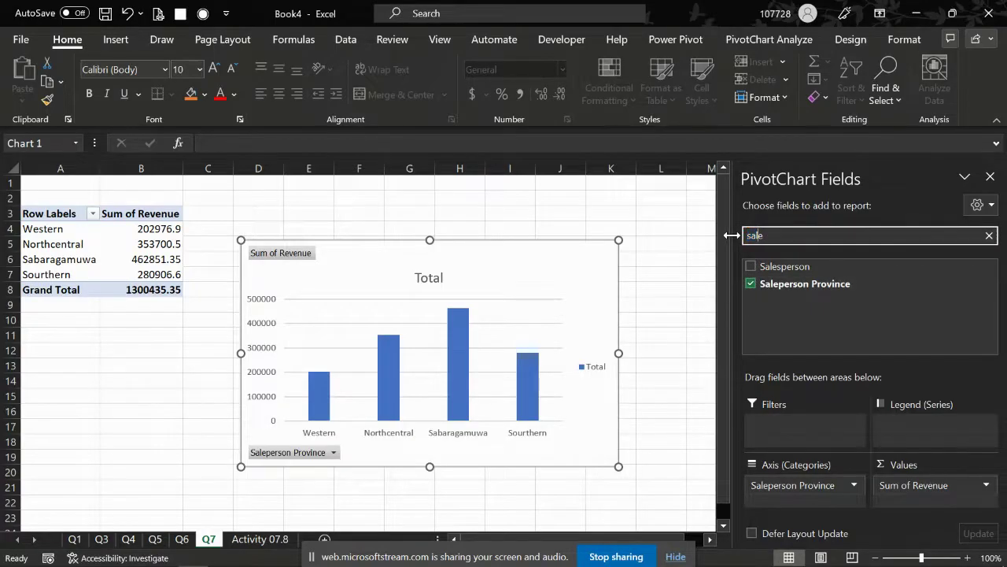
{"action": "key", "text": "alt+Tab"}
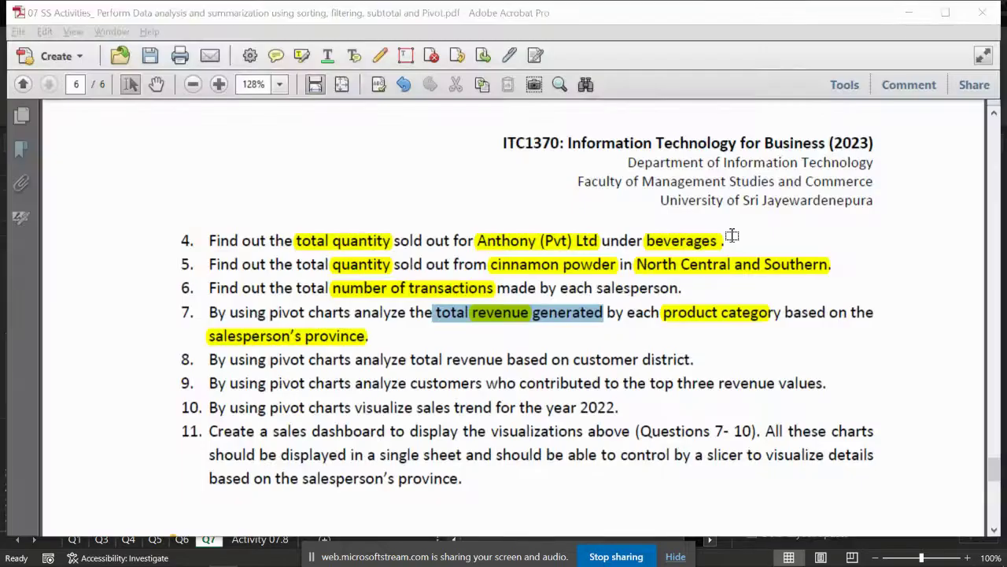
{"action": "key", "text": "alt+Tab"}
{"action": "left_click", "coordinate": [770, 234]}
{"action": "type", "text": "prod"}
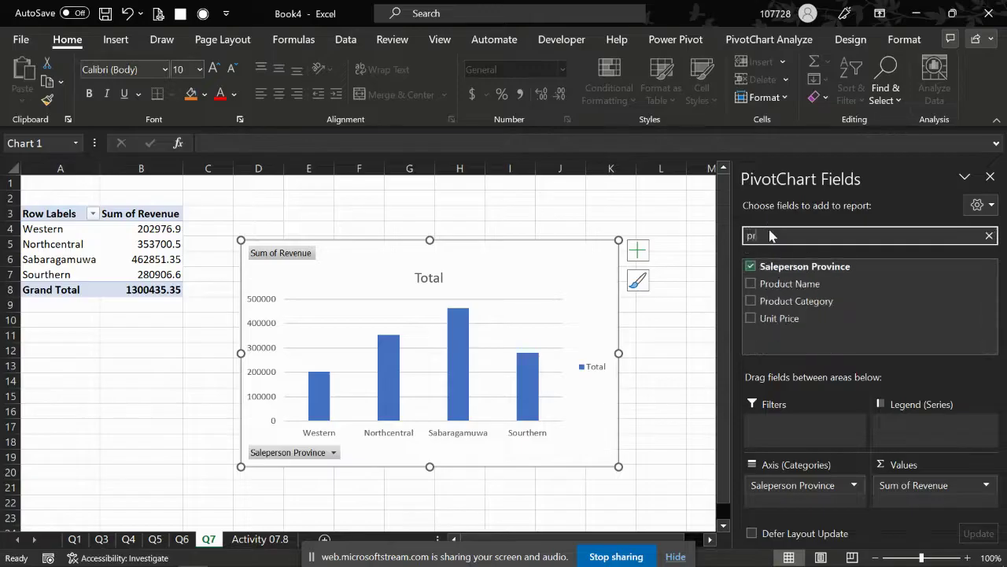
{"action": "left_click", "coordinate": [750, 283]}
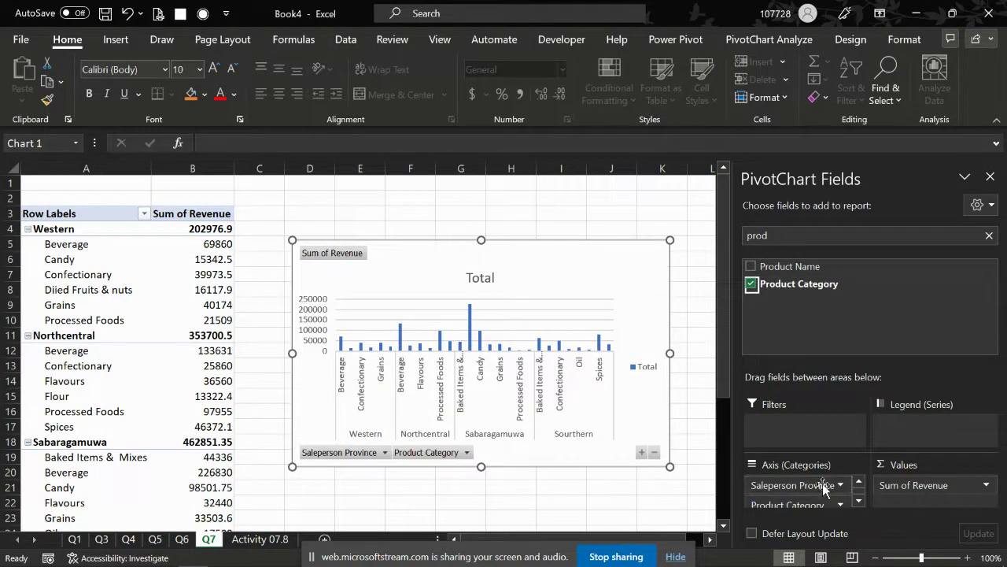
{"action": "left_click_drag", "start_coordinate": [823, 483], "coordinate": [820, 429]}
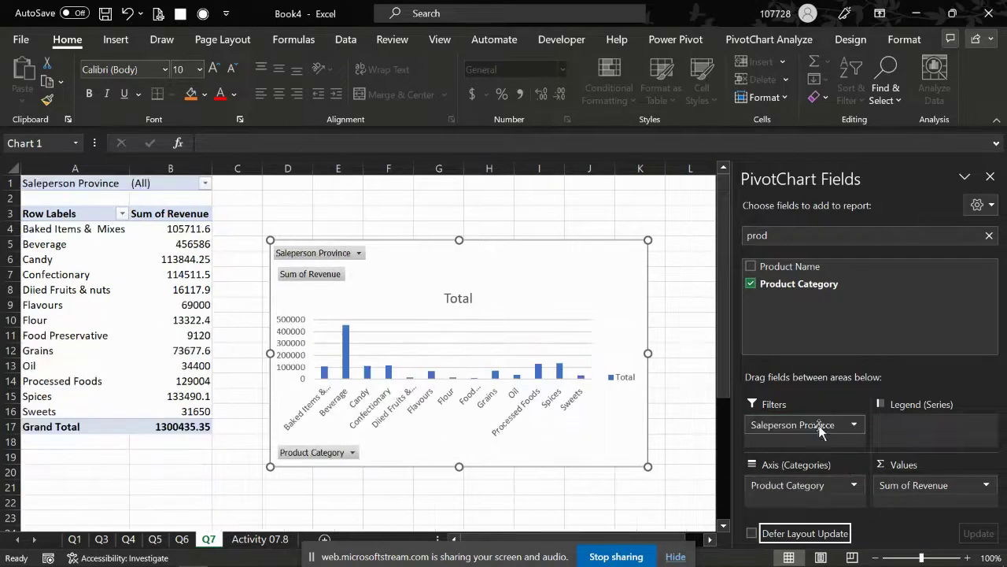
Step: Format revenue values B4:B17 with Comma Style and no decimal places
{"action": "left_click", "coordinate": [994, 177]}
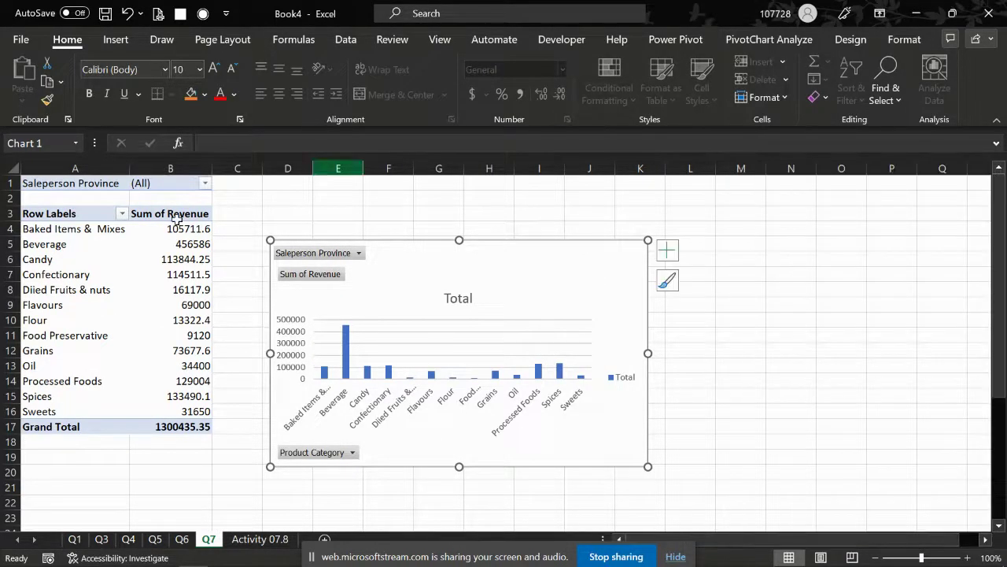
{"action": "left_click", "coordinate": [108, 228]}
{"action": "key", "text": "Right"}
{"action": "key", "text": "ctrl+shift+Down"}
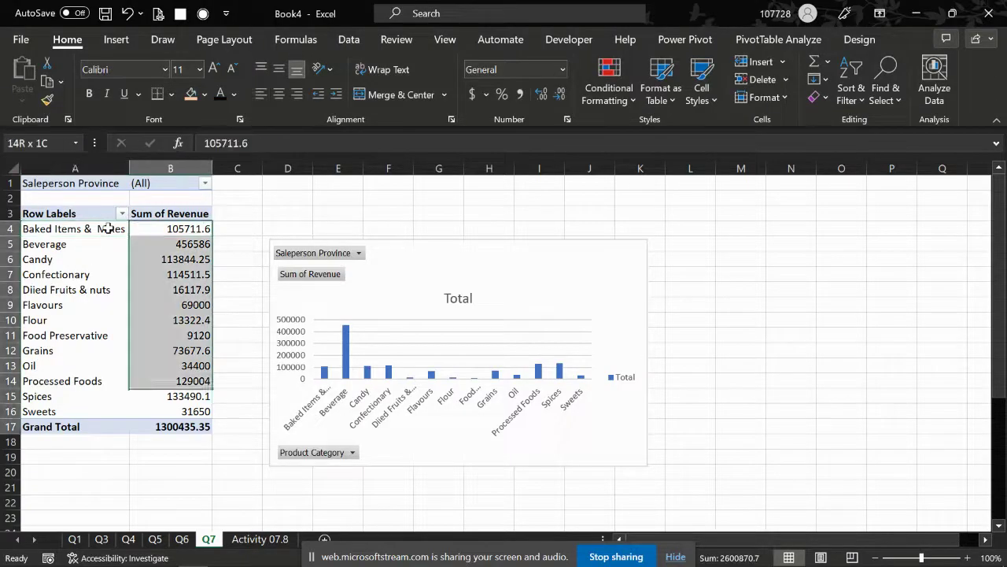
{"action": "key", "text": "ctrl+shift+1"}
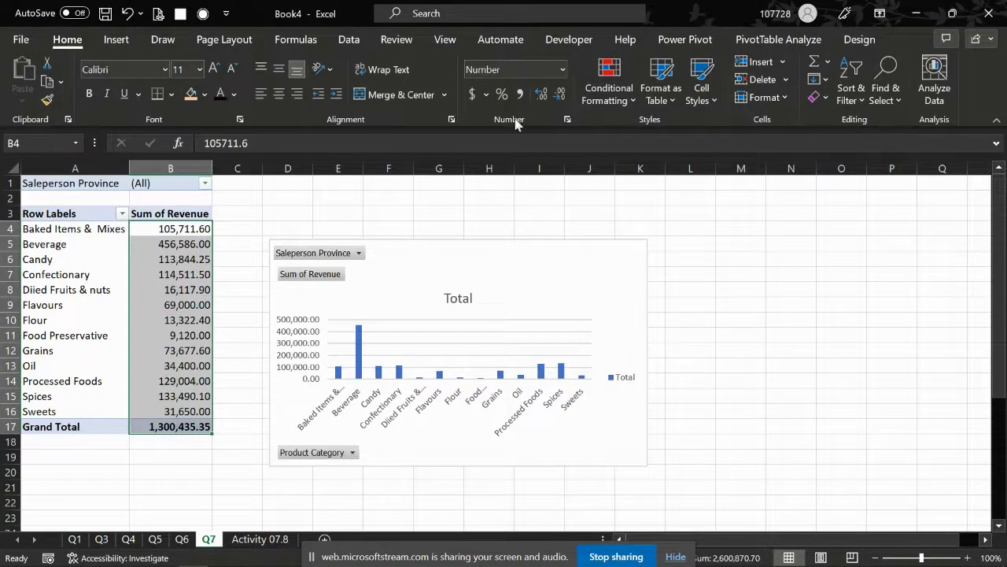
{"action": "left_click", "coordinate": [521, 93]}
{"action": "left_click", "coordinate": [559, 93]}
{"action": "left_click", "coordinate": [560, 93]}
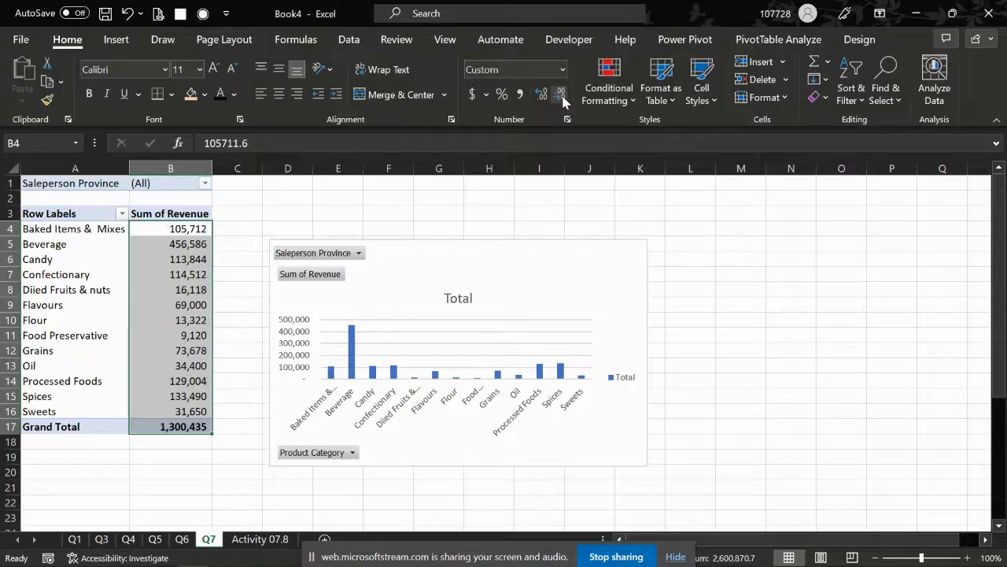
Step: Try filtering the pivot to Sabaragamuwa province and inspect its revenue values
{"action": "left_click", "coordinate": [205, 184]}
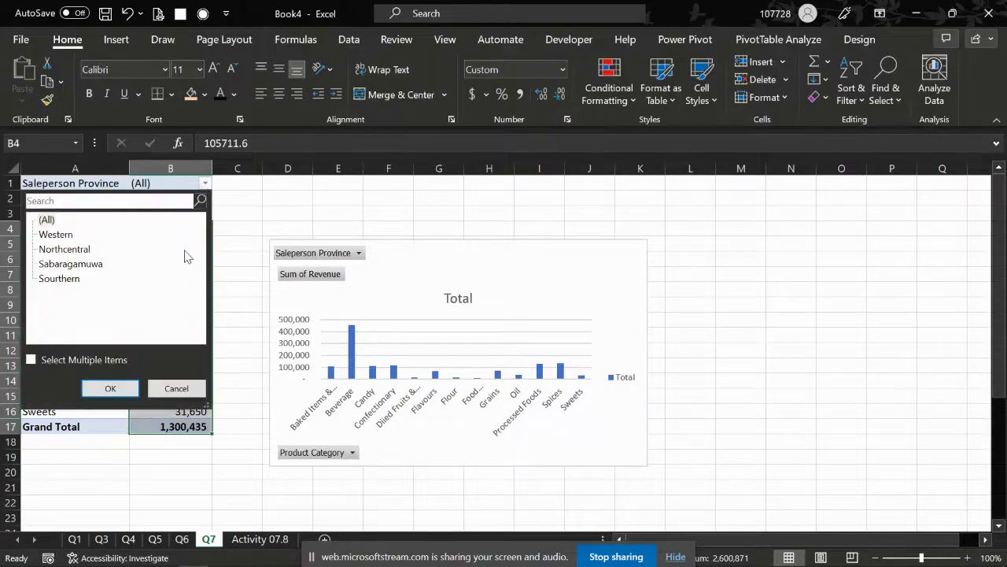
{"action": "left_click", "coordinate": [31, 360]}
{"action": "left_click", "coordinate": [42, 220]}
{"action": "left_click", "coordinate": [42, 264]}
{"action": "left_click", "coordinate": [110, 388]}
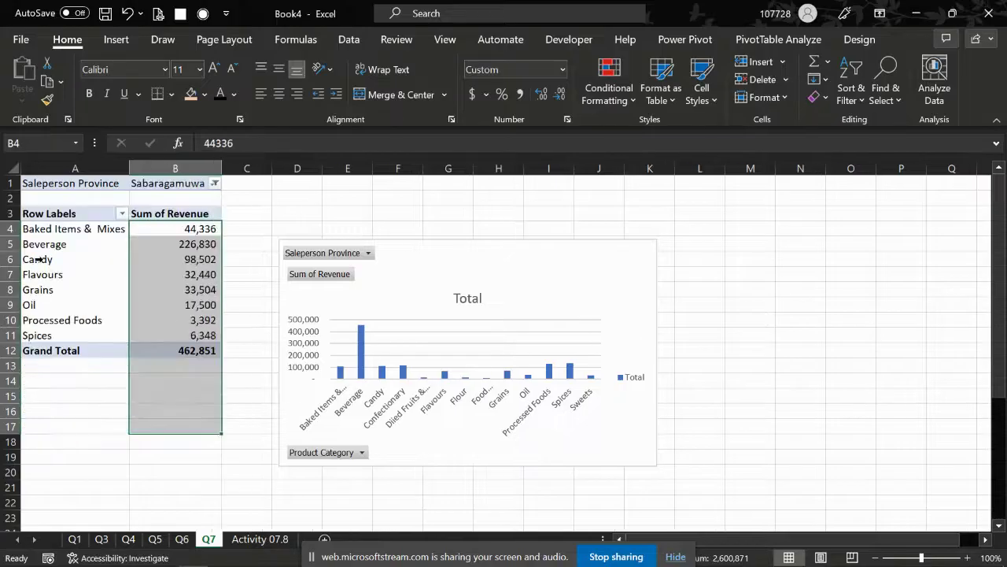
{"action": "left_click", "coordinate": [192, 409]}
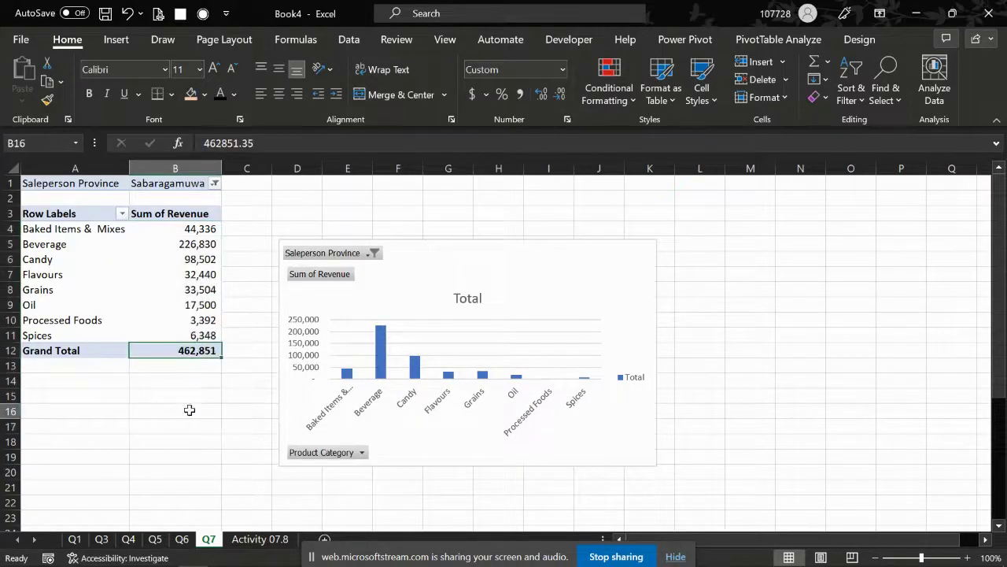
{"action": "left_click_drag", "start_coordinate": [198, 229], "coordinate": [193, 335]}
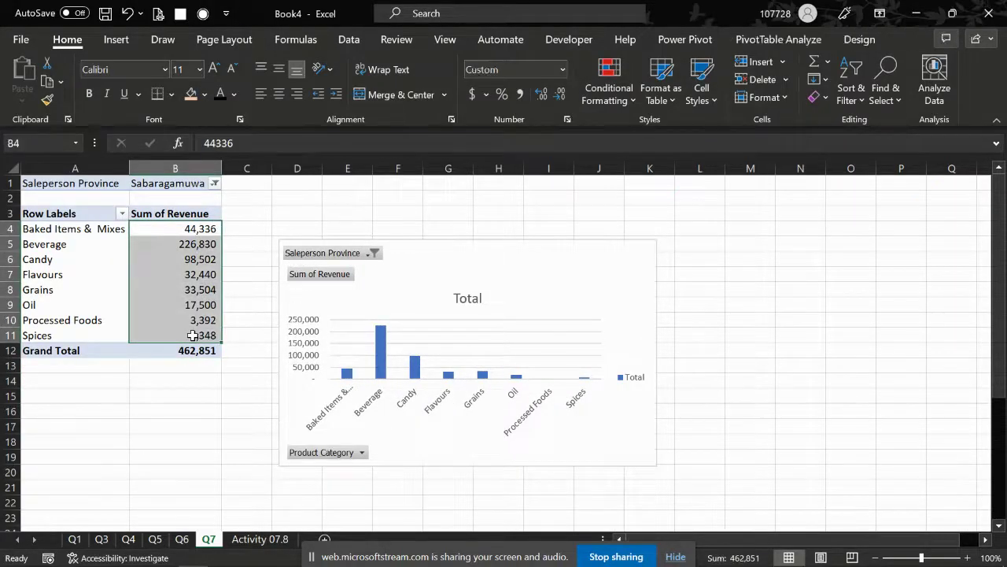
{"action": "left_click", "coordinate": [236, 248]}
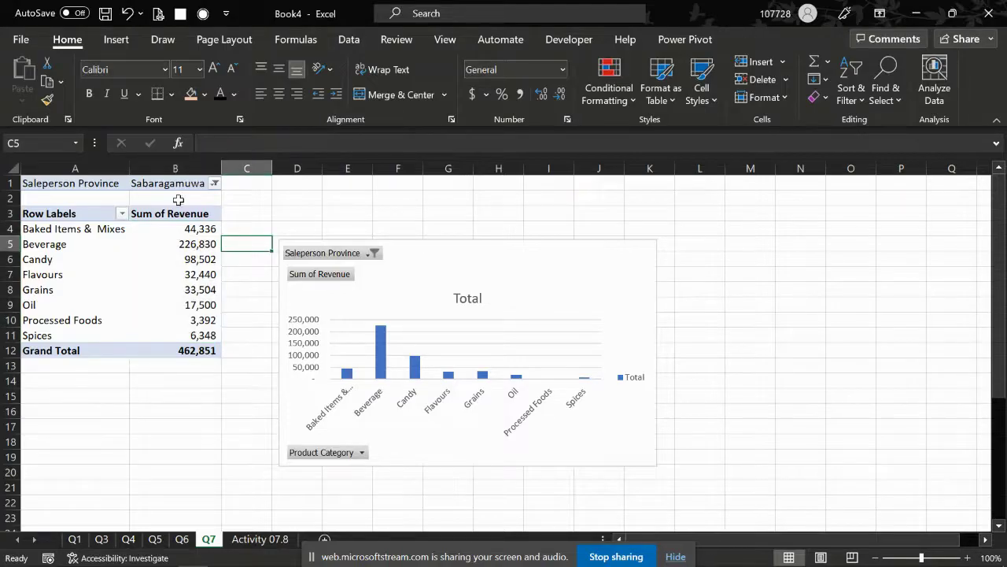
Step: Set the Saleperson Province filter to Western only
{"action": "left_click", "coordinate": [215, 183]}
{"action": "left_click", "coordinate": [52, 220]}
{"action": "left_click", "coordinate": [52, 234]}
{"action": "left_click", "coordinate": [52, 220]}
{"action": "left_click", "coordinate": [52, 219]}
{"action": "left_click", "coordinate": [52, 234]}
{"action": "key", "text": "Return"}
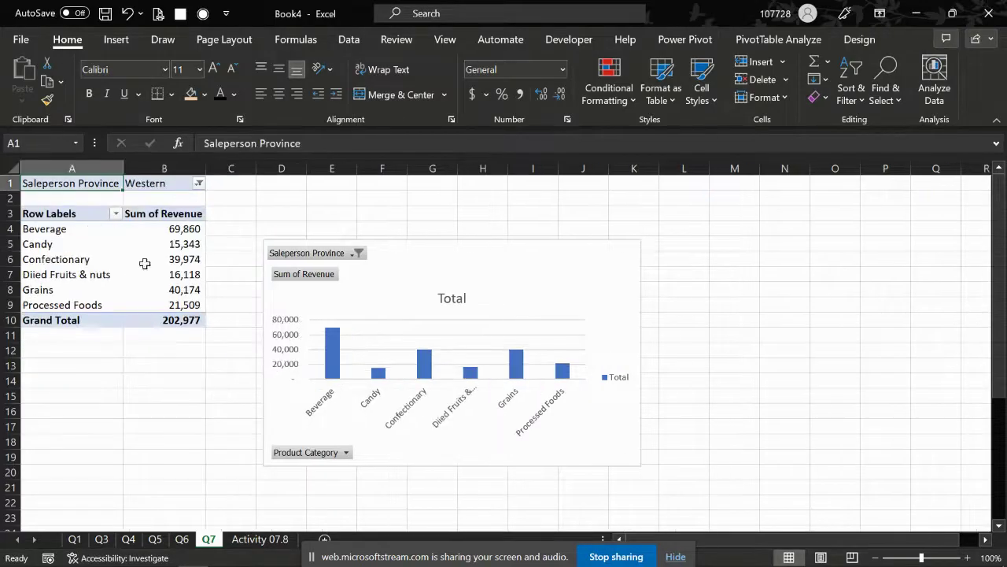
Step: Review the Western revenue figures in the pivot table rows
{"action": "left_click_drag", "start_coordinate": [170, 227], "coordinate": [186, 307]}
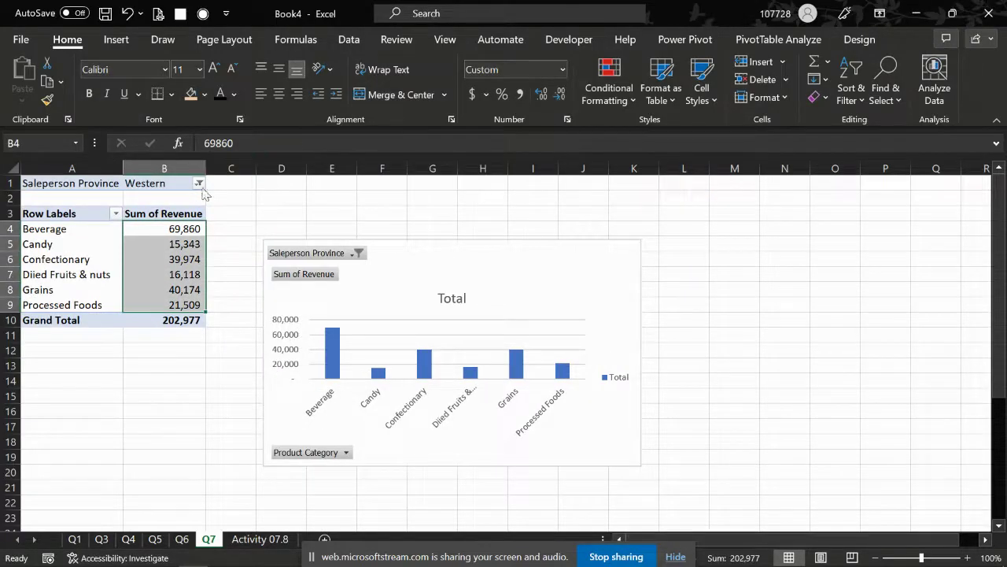
{"action": "left_click", "coordinate": [129, 362]}
{"action": "key", "text": "Left"}
{"action": "key", "text": "Up"}
{"action": "key", "text": "Up"}
{"action": "key", "text": "Up"}
{"action": "key", "text": "Up"}
{"action": "key", "text": "Up"}
{"action": "key", "text": "Up"}
{"action": "key", "text": "Up"}
{"action": "key", "text": "Up"}
{"action": "key", "text": "Up"}
{"action": "key", "text": "Up"}
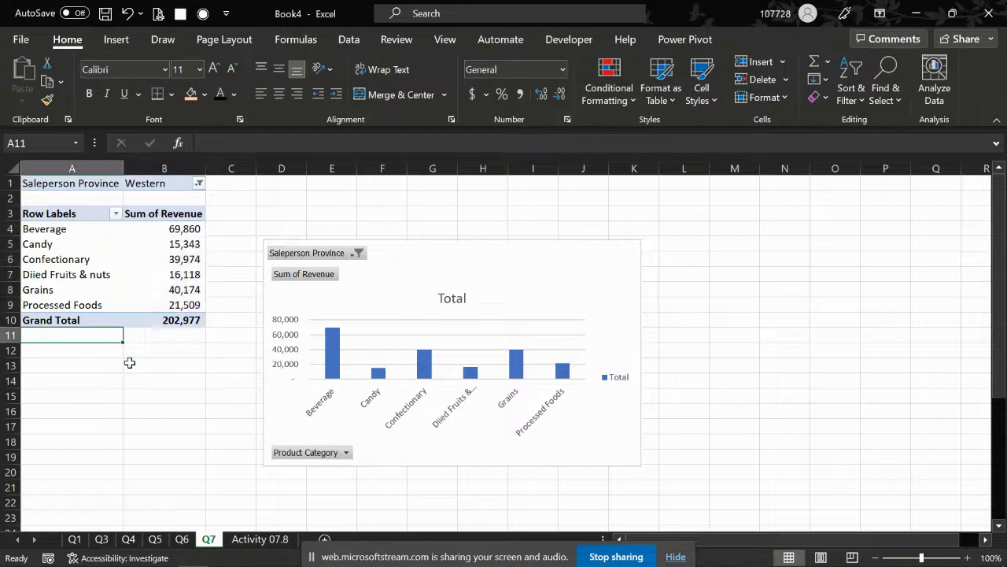
{"action": "key", "text": "Down"}
{"action": "key", "text": "shift+Right"}
{"action": "key", "text": "shift+Down"}
{"action": "key", "text": "shift+Down"}
{"action": "key", "text": "shift+Down"}
{"action": "key", "text": "shift+Down"}
{"action": "key", "text": "shift+Down"}
{"action": "key", "text": "shift+Down"}
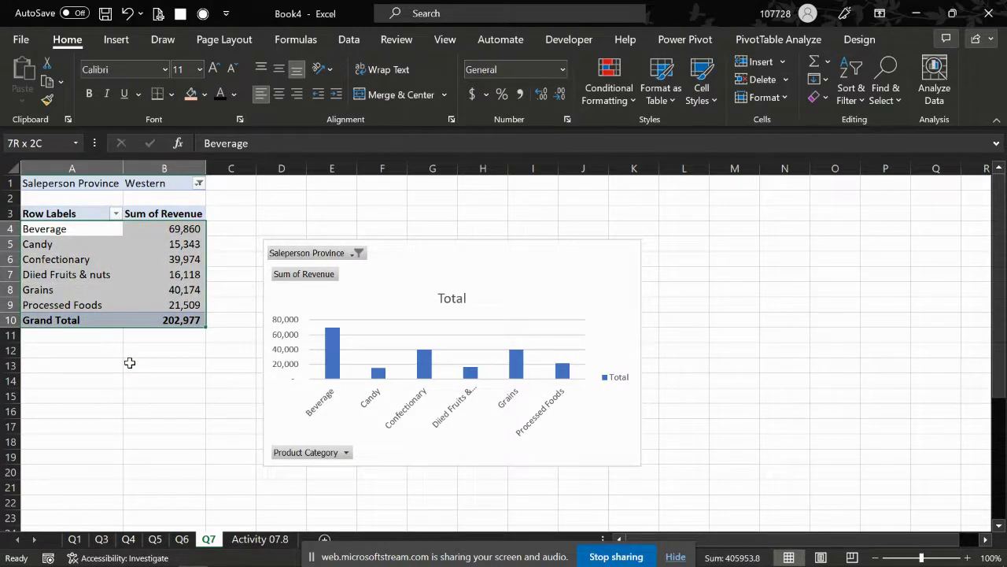
{"action": "key", "text": "Up"}
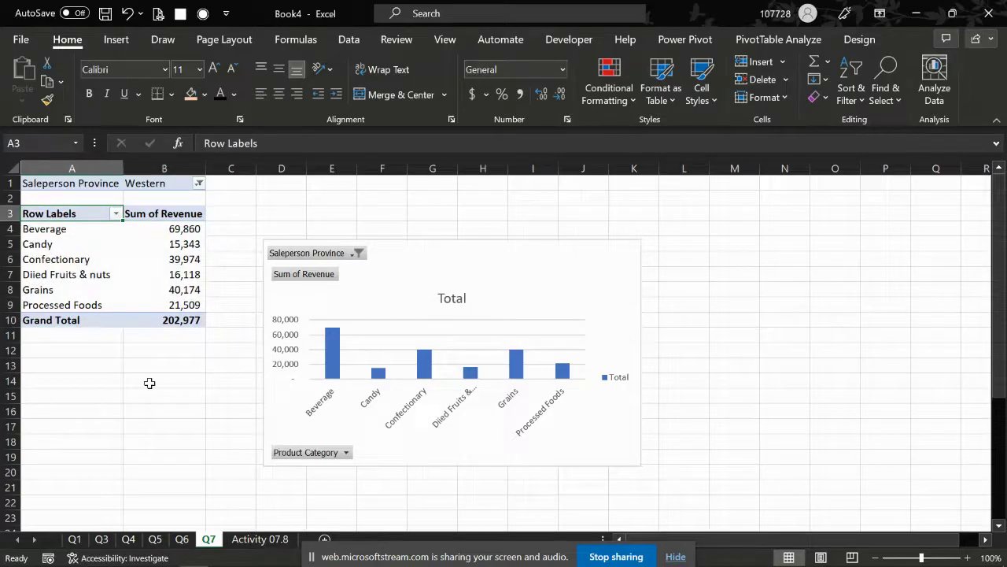
{"action": "key", "text": "alt+Tab"}
Step: Highlight 'total revenue' and 'customer district.' in question 8 in yellow
{"action": "scroll", "coordinate": [151, 390], "scroll_direction": "up", "scroll_amount": 1}
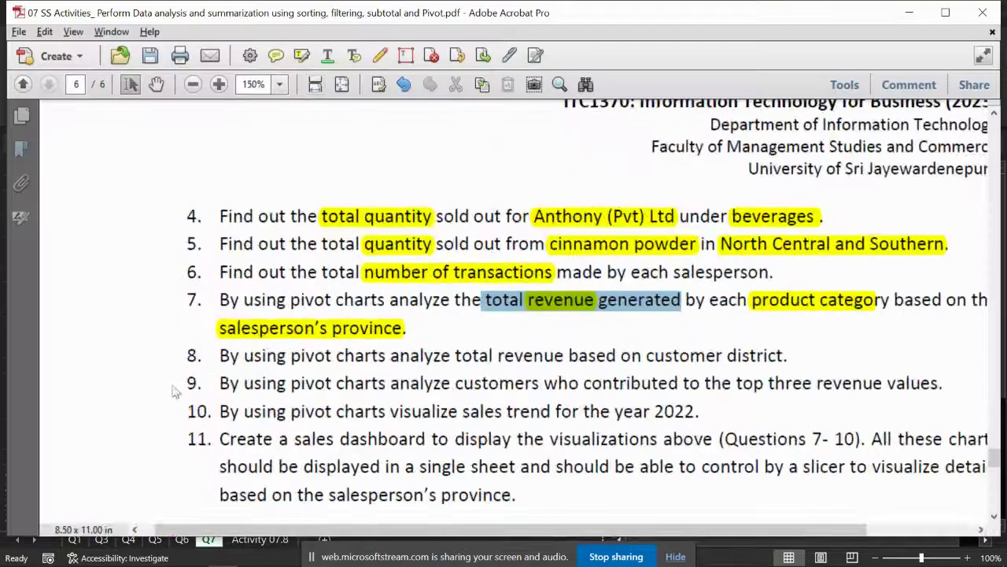
{"action": "scroll", "coordinate": [233, 379], "scroll_direction": "down", "scroll_amount": 1}
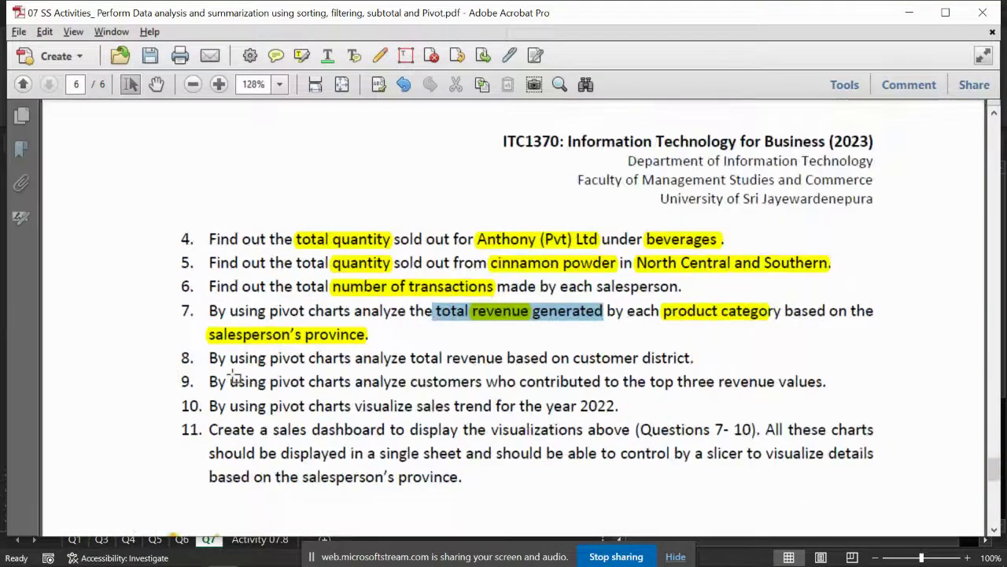
{"action": "double_click", "coordinate": [316, 358]}
{"action": "left_click_drag", "start_coordinate": [411, 359], "coordinate": [502, 361]}
{"action": "left_click", "coordinate": [303, 56]}
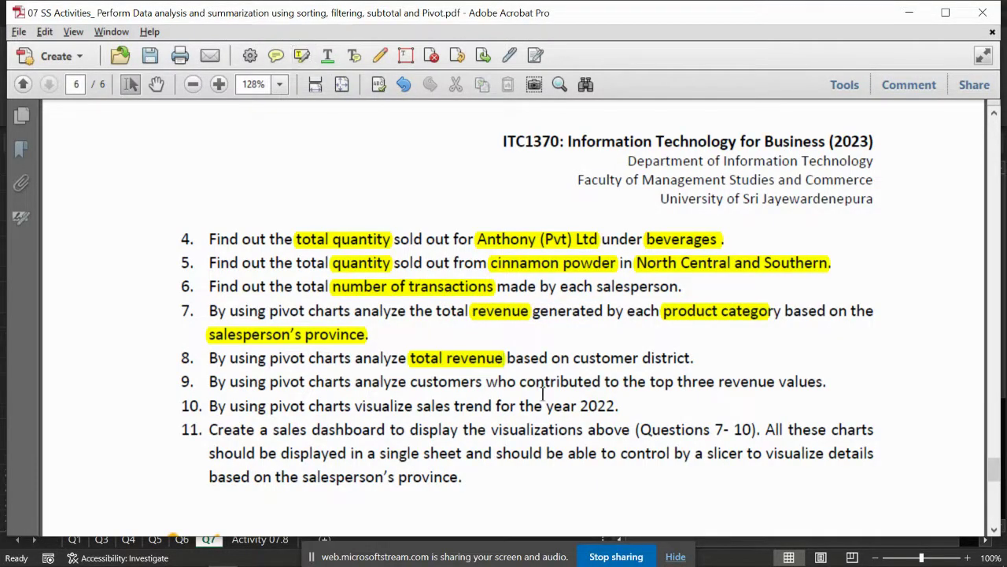
{"action": "left_click_drag", "start_coordinate": [575, 358], "coordinate": [698, 358]}
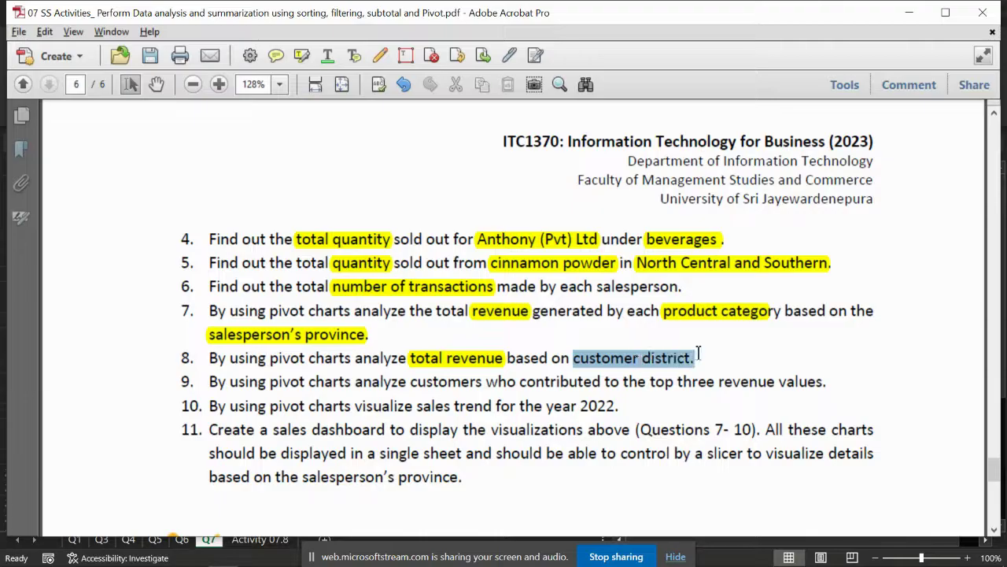
{"action": "left_click", "coordinate": [301, 56]}
{"action": "key", "text": "alt+Tab"}
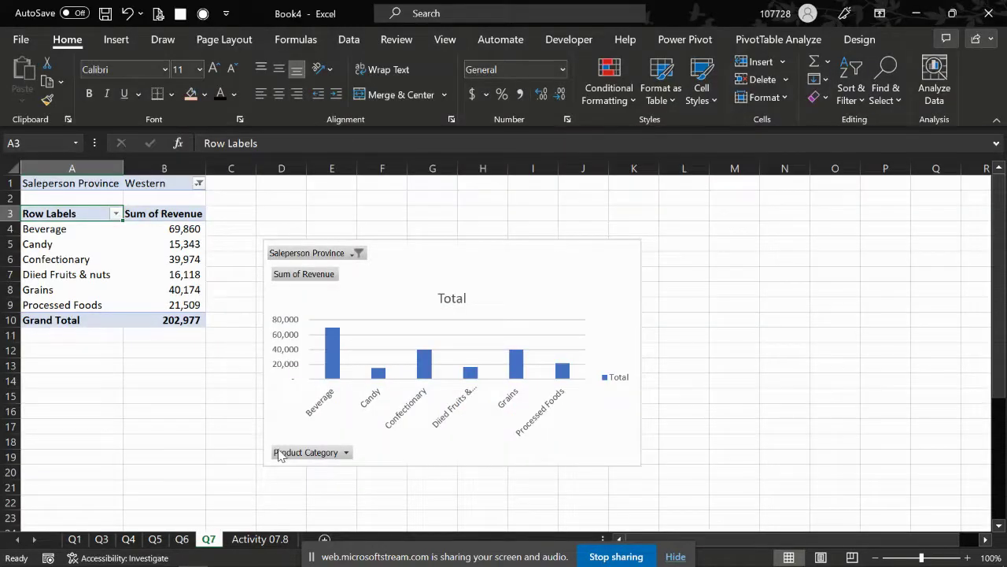
Step: Insert a PivotChart & PivotTable from Activity 07.8 on a new sheet named Q8
{"action": "left_click", "coordinate": [259, 539]}
{"action": "left_click", "coordinate": [116, 39]}
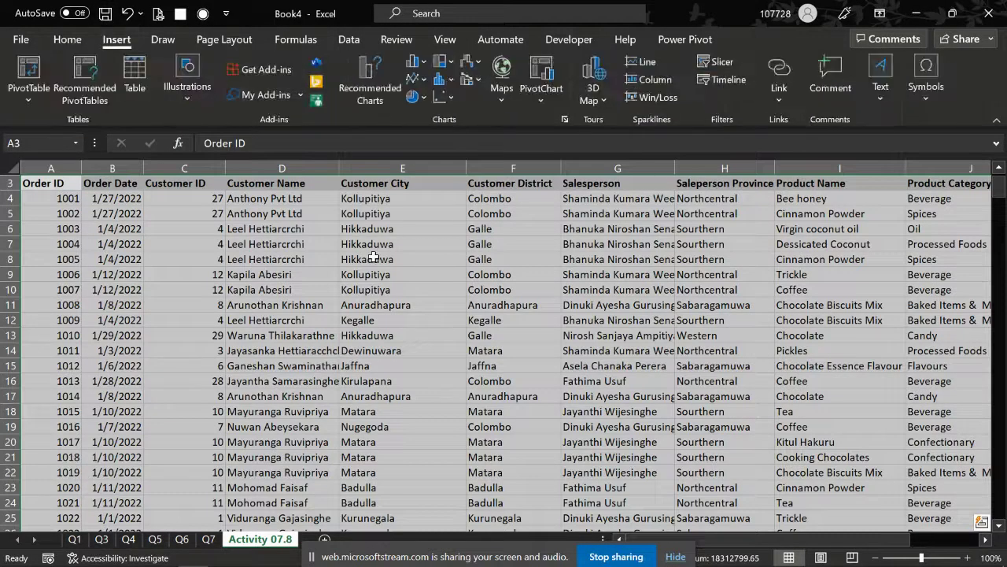
{"action": "left_click", "coordinate": [545, 92]}
{"action": "left_click", "coordinate": [545, 148]}
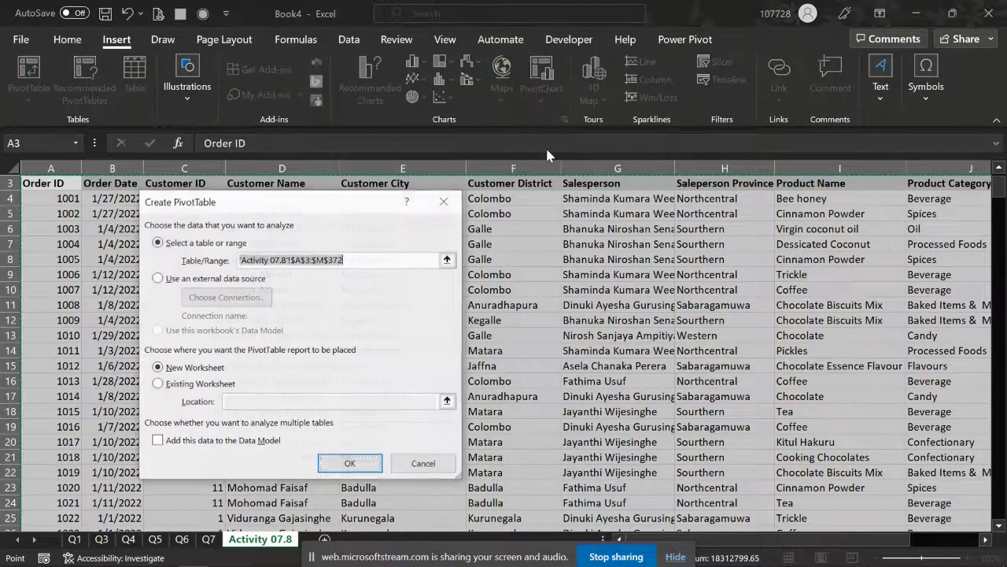
{"action": "key", "text": "Return"}
{"action": "double_click", "coordinate": [239, 539]}
{"action": "type", "text": "Q8"}
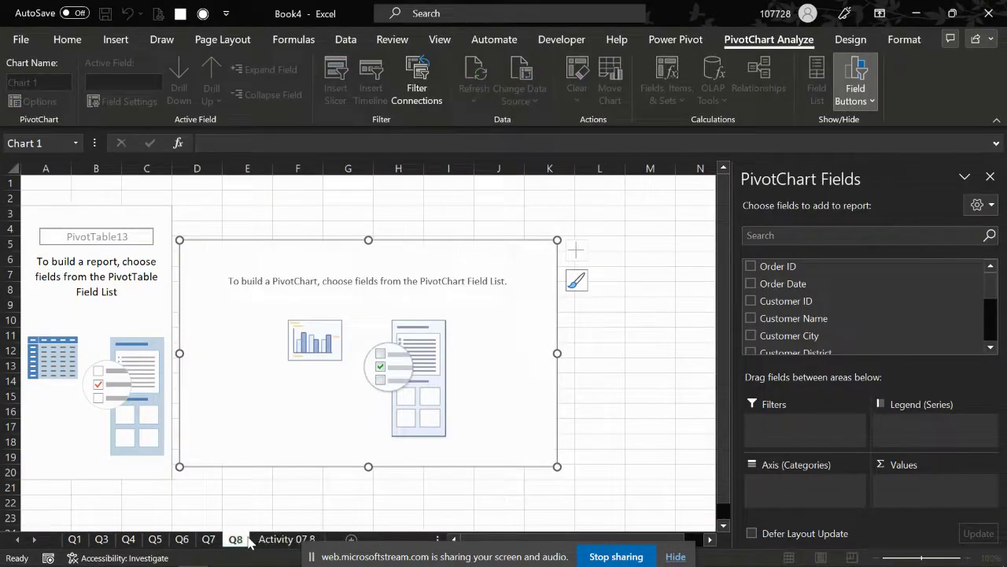
{"action": "key", "text": "Return"}
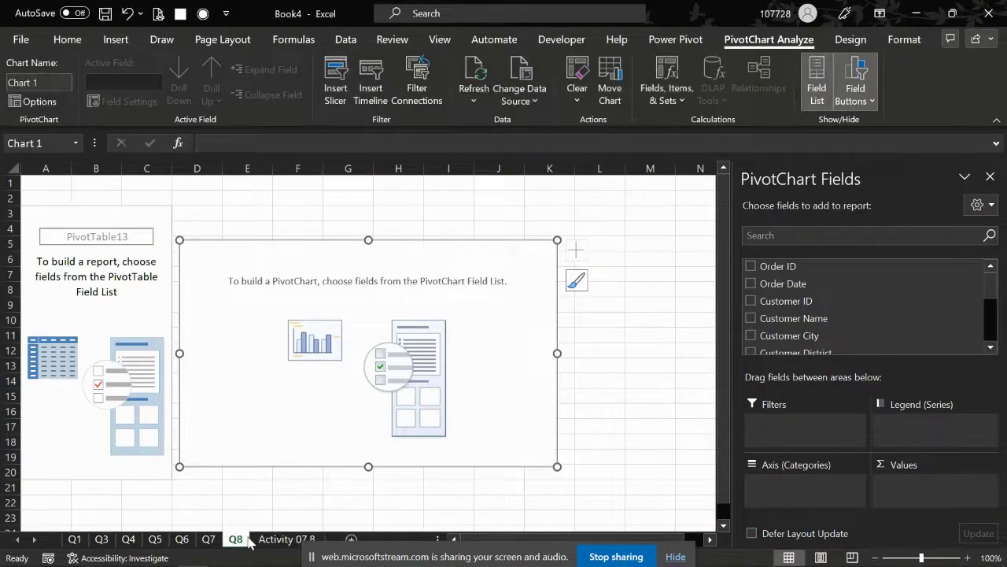
Step: Add Customer District as categories and Revenue as summed values
{"action": "left_click", "coordinate": [780, 236]}
{"action": "type", "text": "di"}
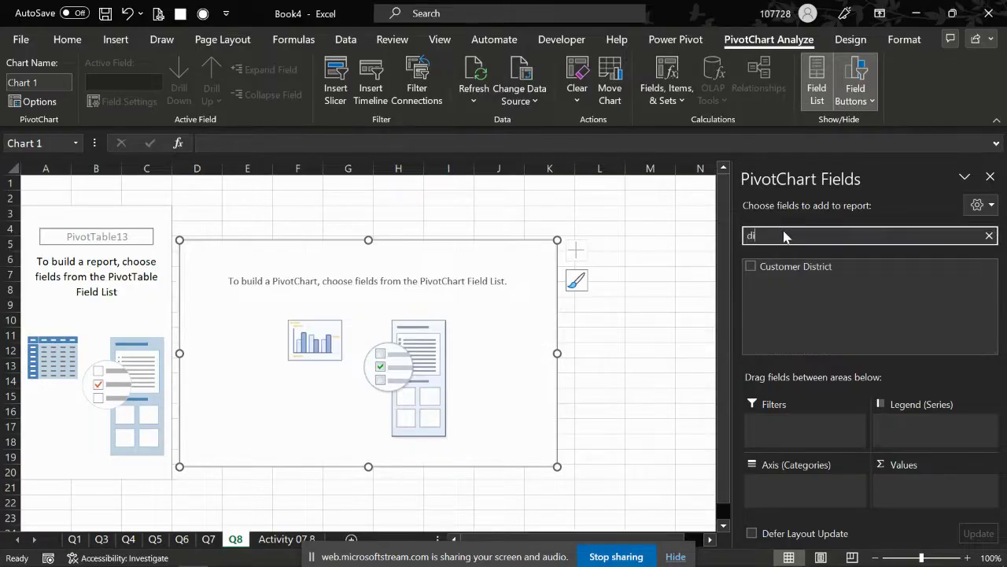
{"action": "left_click", "coordinate": [751, 266]}
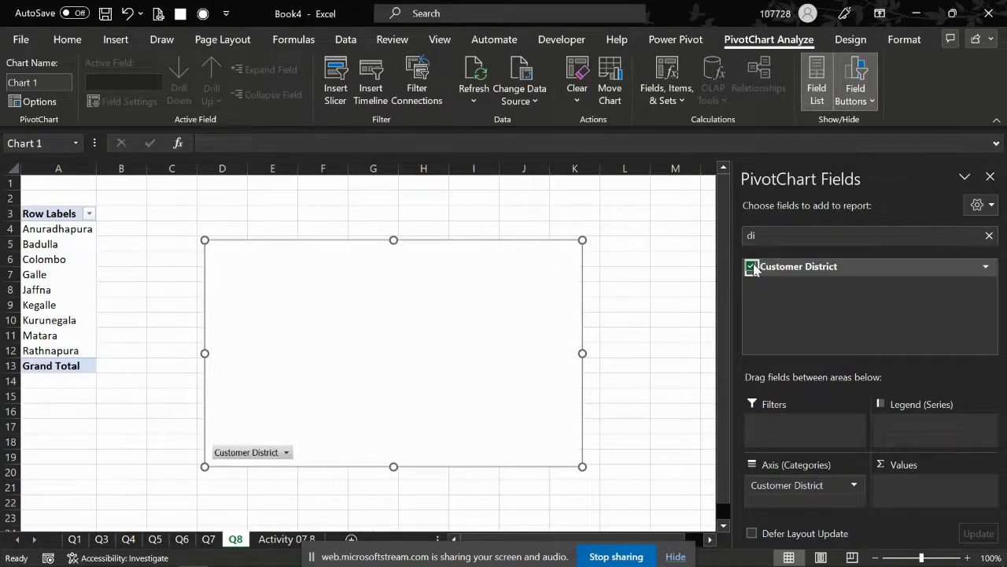
{"action": "left_click", "coordinate": [766, 241]}
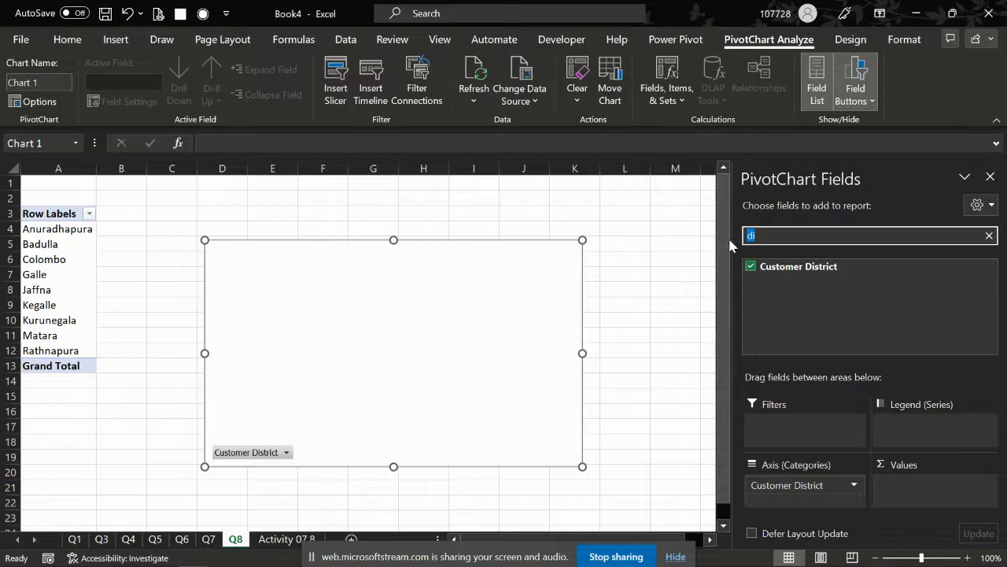
{"action": "key", "text": "alt+Tab"}
{"action": "key", "text": "alt+Tab"}
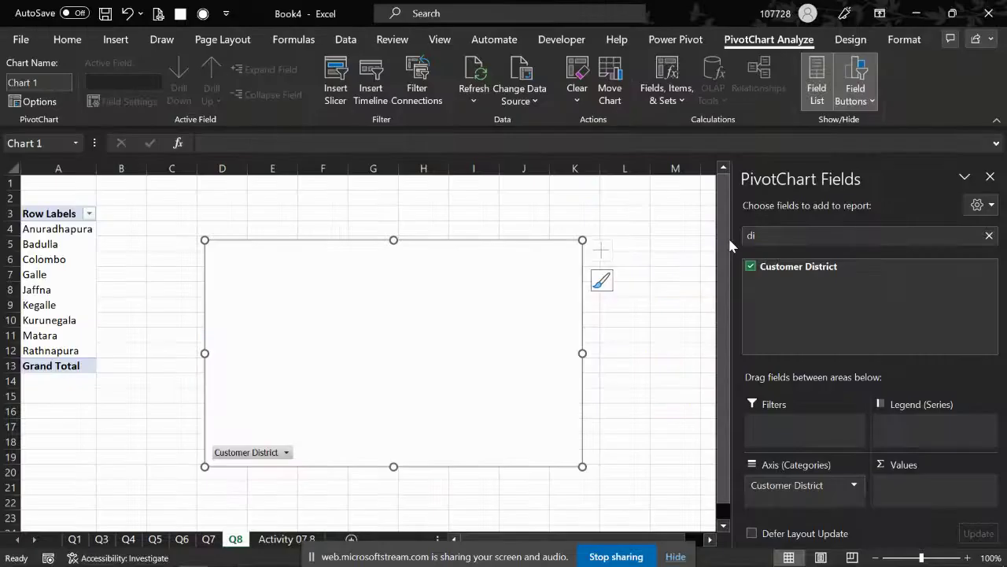
{"action": "type", "text": "re"}
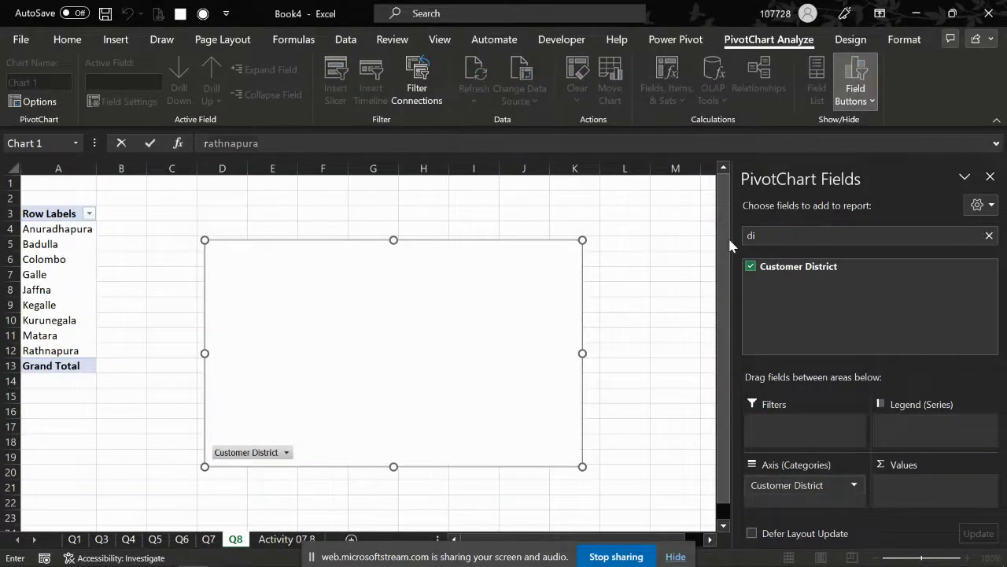
{"action": "key", "text": "Escape"}
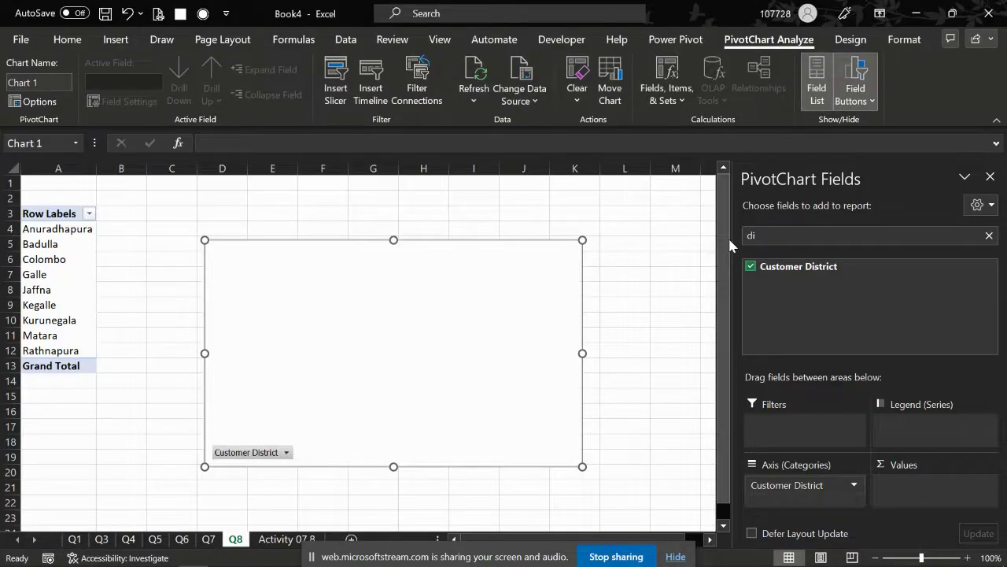
{"action": "left_click", "coordinate": [790, 236]}
{"action": "type", "text": "re"}
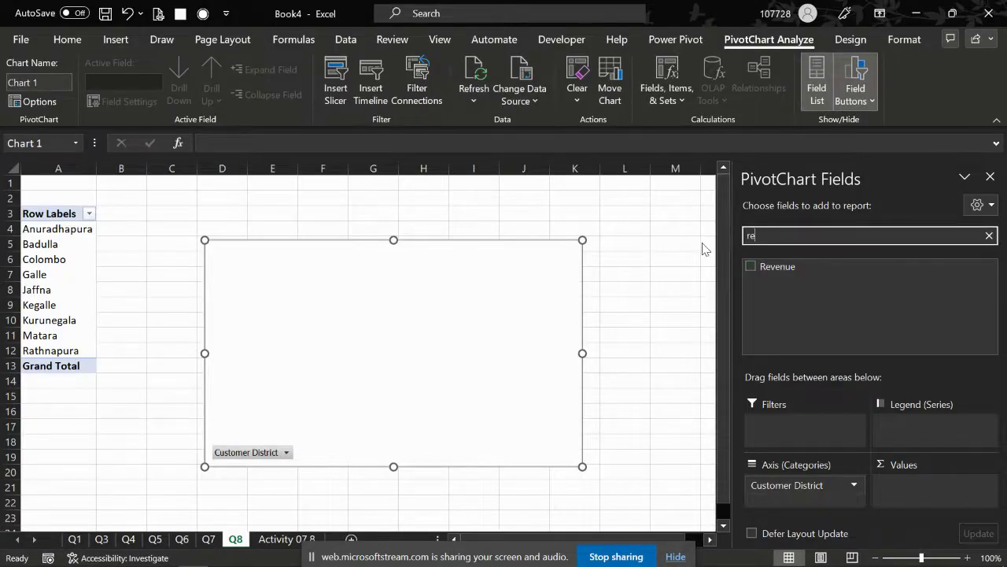
{"action": "left_click", "coordinate": [751, 266]}
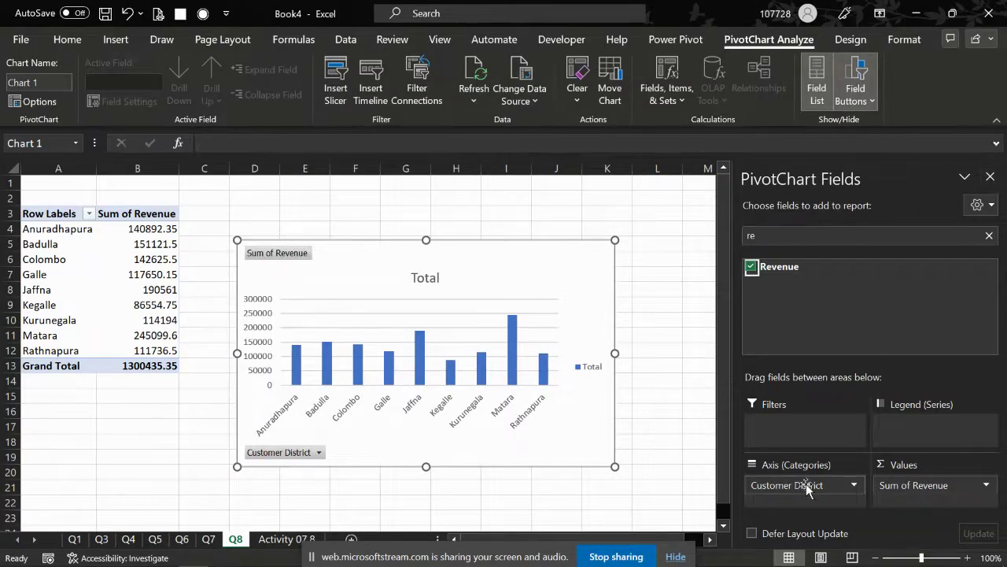
Step: Move Customer District to Filters and back to the axis, then close the field list
{"action": "left_click_drag", "start_coordinate": [807, 486], "coordinate": [813, 427]}
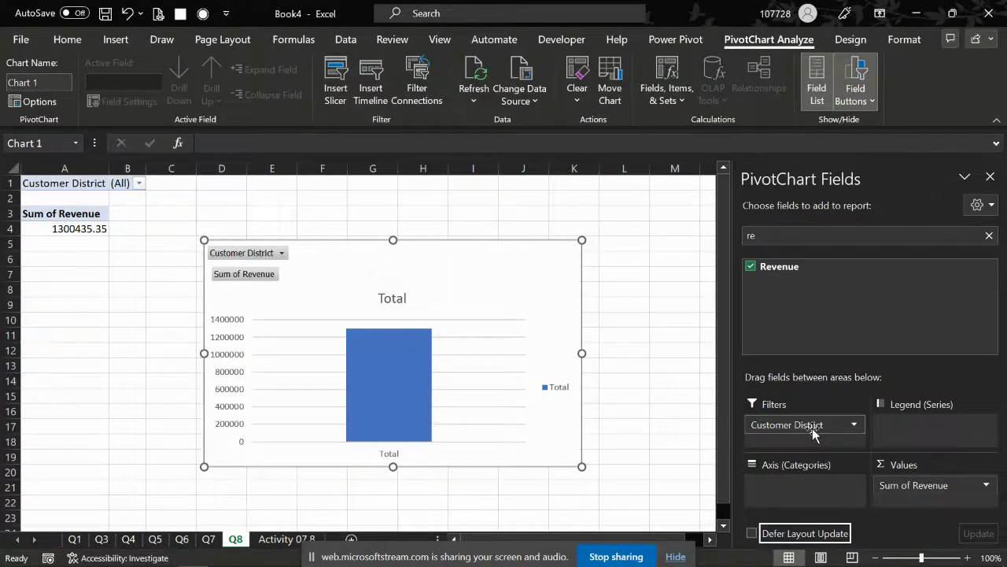
{"action": "key", "text": "alt+Tab"}
{"action": "key", "text": "alt+Tab"}
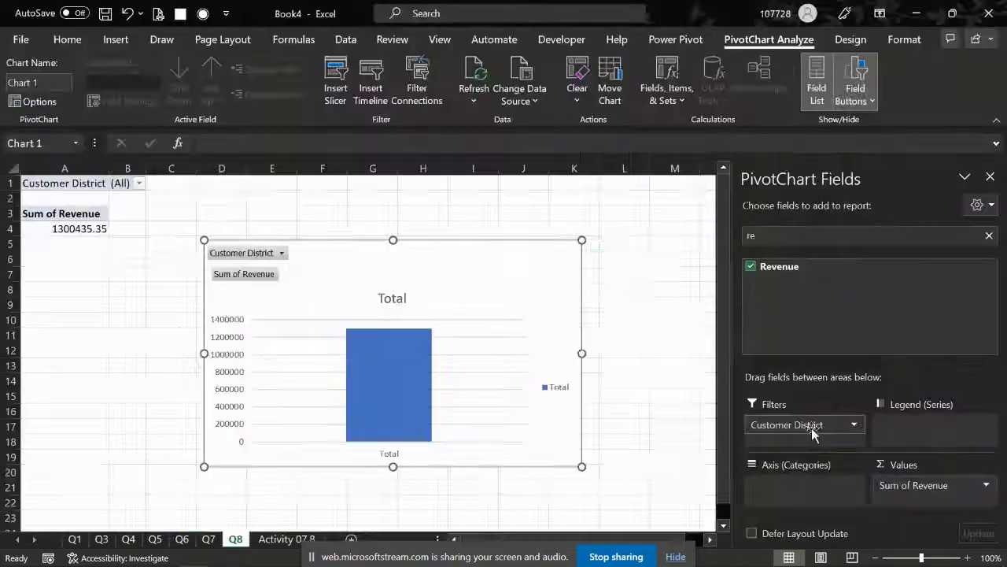
{"action": "left_click_drag", "start_coordinate": [812, 490], "coordinate": [812, 489]}
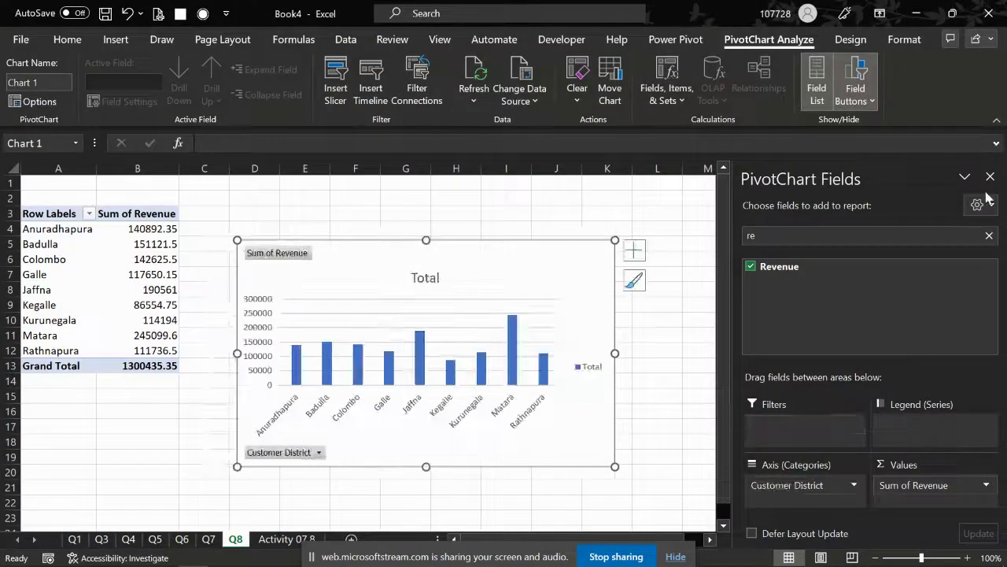
{"action": "left_click", "coordinate": [990, 176]}
{"action": "left_click", "coordinate": [120, 235]}
Step: Format revenue values B4:B13 as Number with Comma Style and no decimals
{"action": "mouse_move", "coordinate": [120, 234]}
{"action": "left_mouse_down"}
{"action": "mouse_move", "coordinate": [162, 367]}
{"action": "mouse_move", "coordinate": [120, 236]}
{"action": "left_mouse_up"}
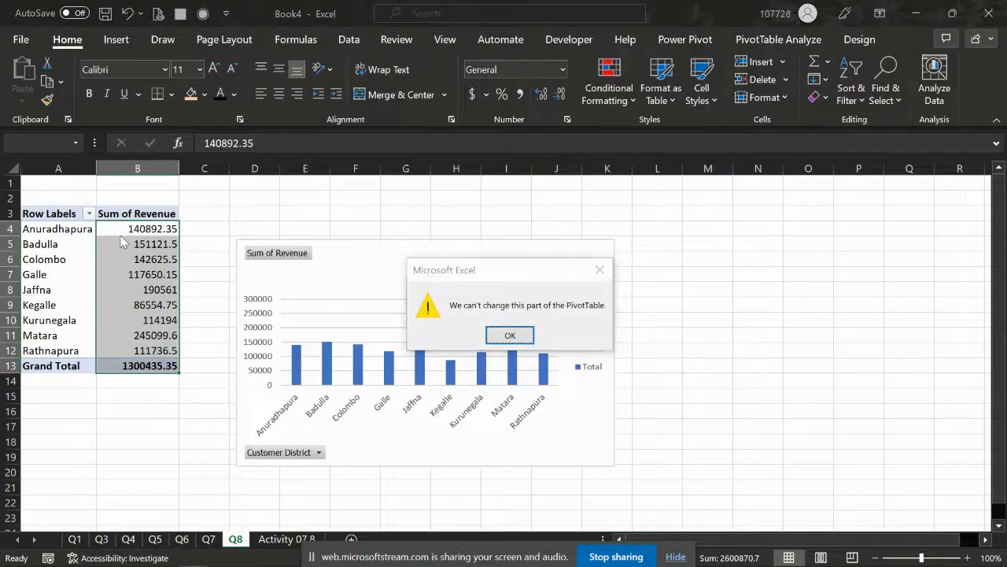
{"action": "key", "text": "Return"}
{"action": "key", "text": "ctrl+shift+1"}
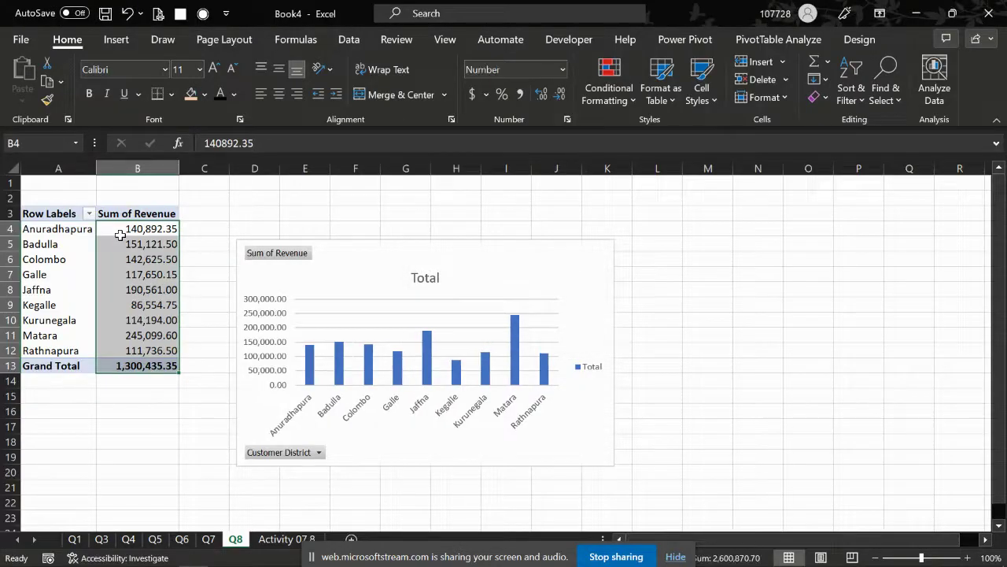
{"action": "left_click", "coordinate": [520, 94]}
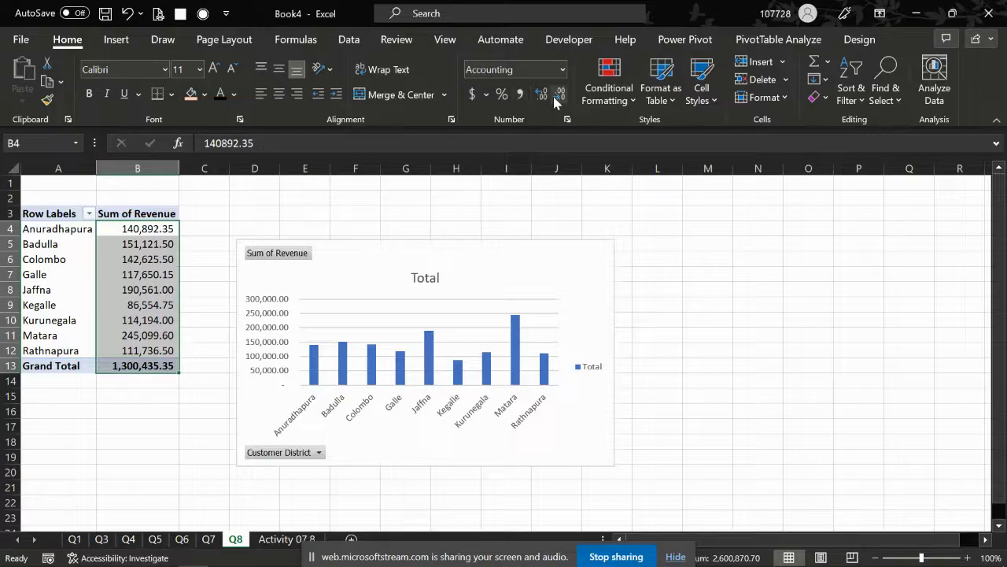
{"action": "left_click", "coordinate": [557, 95]}
{"action": "left_click", "coordinate": [557, 95]}
Step: Check the district revenue values, select pivot table A3:B13, then the chart
{"action": "key", "text": "Left"}
{"action": "key", "text": "shift+Right"}
{"action": "key", "text": "Down"}
{"action": "key", "text": "Down"}
{"action": "key", "text": "Down"}
{"action": "key", "text": "Down"}
{"action": "key", "text": "Down"}
{"action": "key", "text": "Down"}
{"action": "key", "text": "Down"}
{"action": "key", "text": "Right"}
{"action": "key", "text": "Up"}
{"action": "key", "text": "Up"}
{"action": "key", "text": "Up"}
{"action": "key", "text": "Up"}
{"action": "key", "text": "Up"}
{"action": "key", "text": "Up"}
{"action": "key", "text": "Up"}
{"action": "key", "text": "Down"}
{"action": "key", "text": "Down"}
{"action": "key", "text": "Down"}
{"action": "key", "text": "Down"}
{"action": "key", "text": "Down"}
{"action": "key", "text": "Down"}
{"action": "key", "text": "Down"}
{"action": "key", "text": "Down"}
{"action": "key", "text": "Down"}
{"action": "key", "text": "shift+Left"}
{"action": "key", "text": "ctrl+shift+Up"}
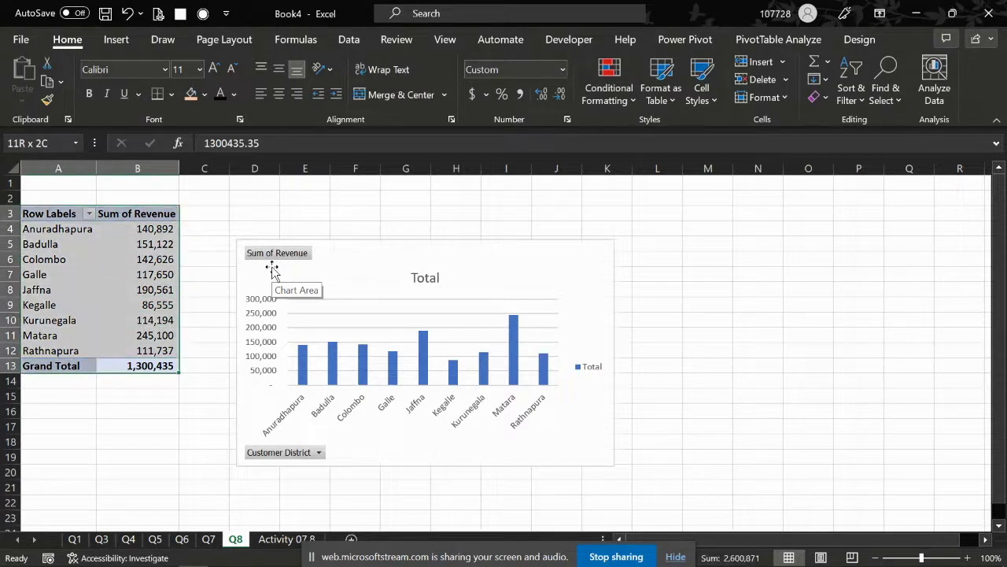
{"action": "left_click", "coordinate": [367, 260]}
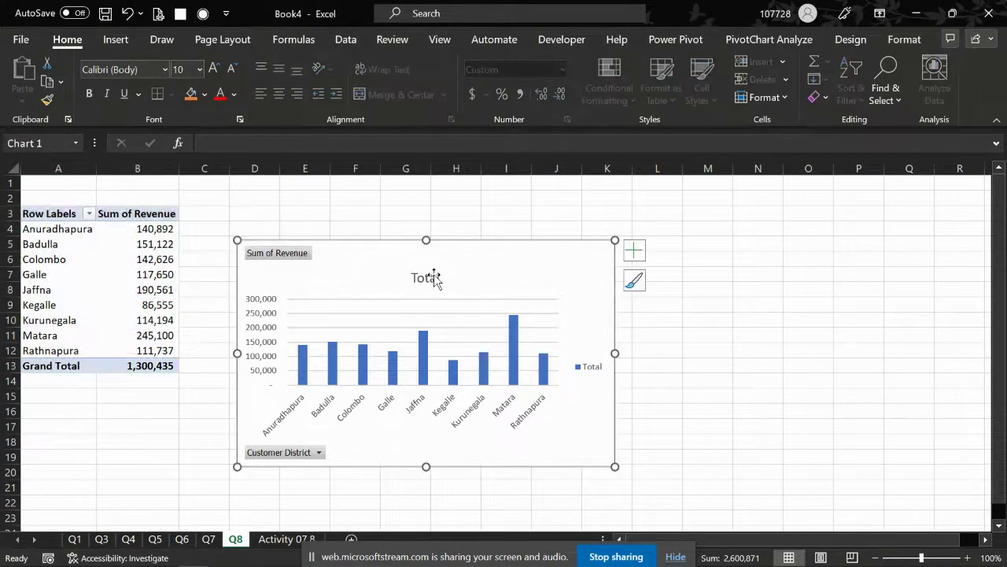
{"action": "key", "text": "alt+Tab"}
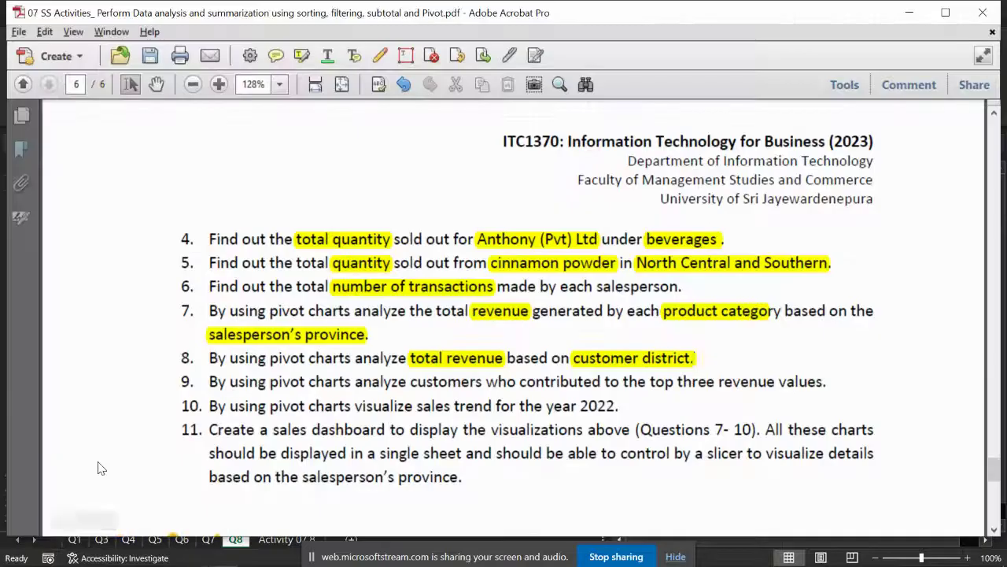
Step: Highlight 'customers' and 'top three revenue values.' in question 9 in yellow
{"action": "left_click_drag", "start_coordinate": [270, 383], "coordinate": [351, 382]}
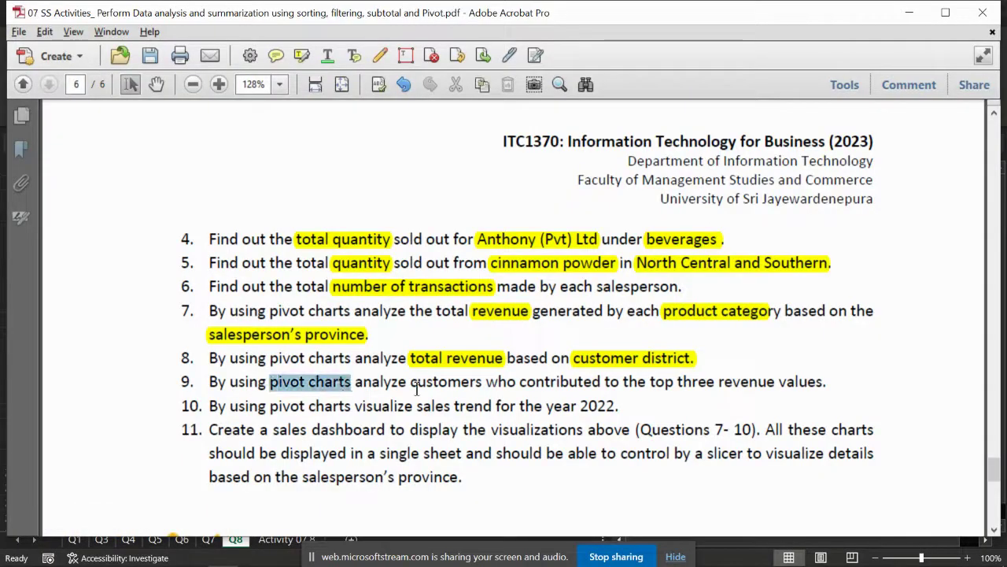
{"action": "left_click_drag", "start_coordinate": [416, 383], "coordinate": [488, 383]}
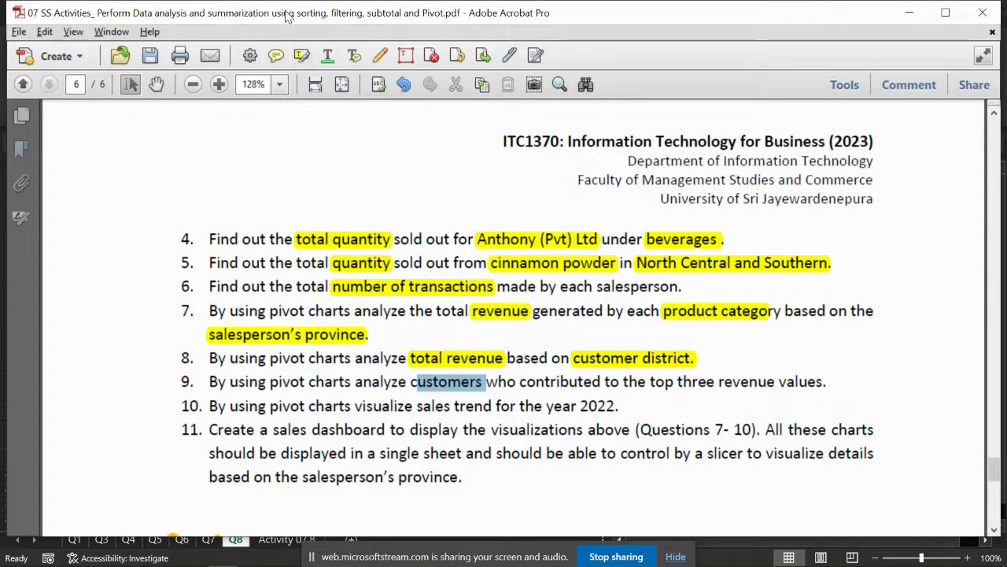
{"action": "left_click", "coordinate": [300, 57]}
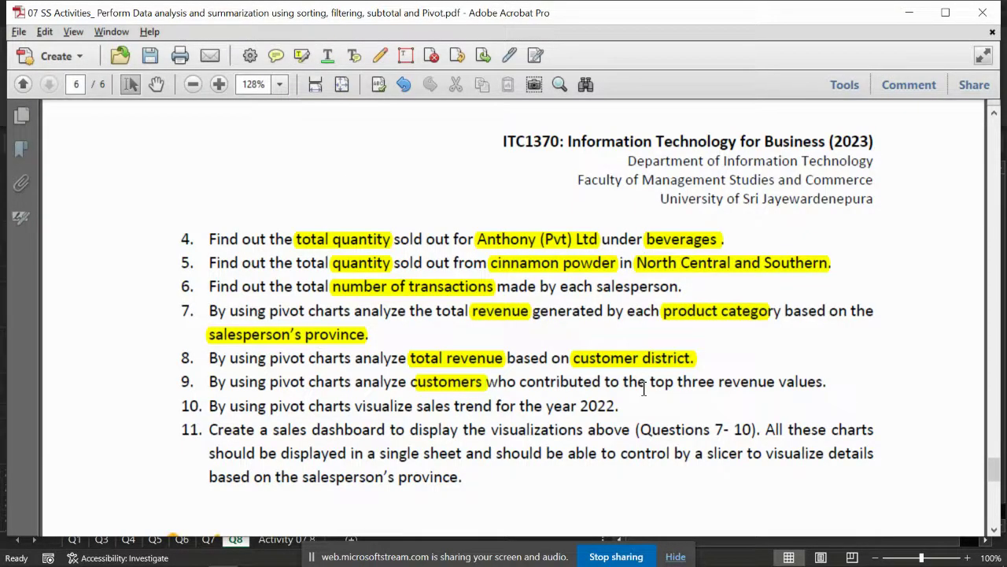
{"action": "left_click_drag", "start_coordinate": [651, 383], "coordinate": [827, 391]}
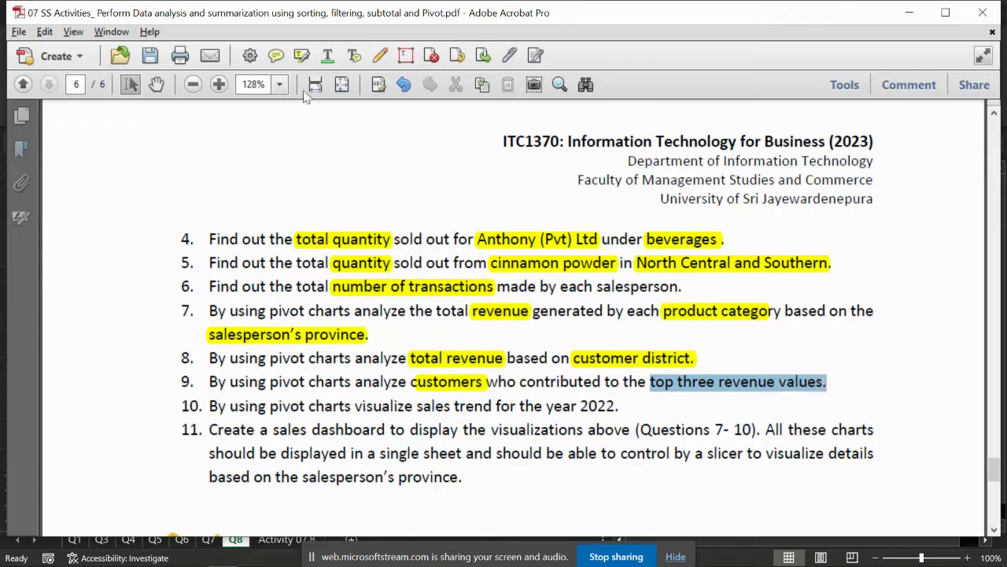
{"action": "left_click", "coordinate": [299, 57]}
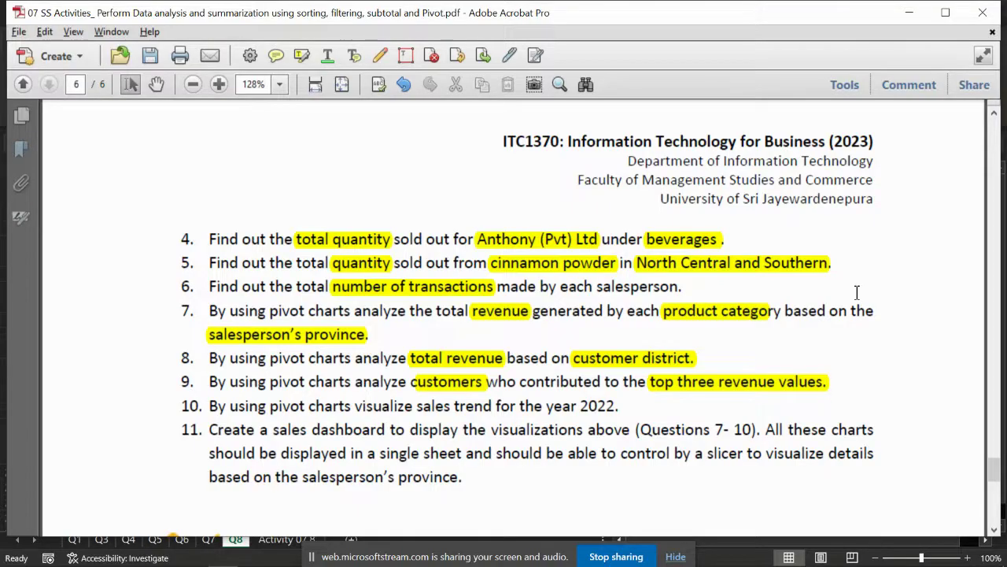
{"action": "key", "text": "alt+Tab"}
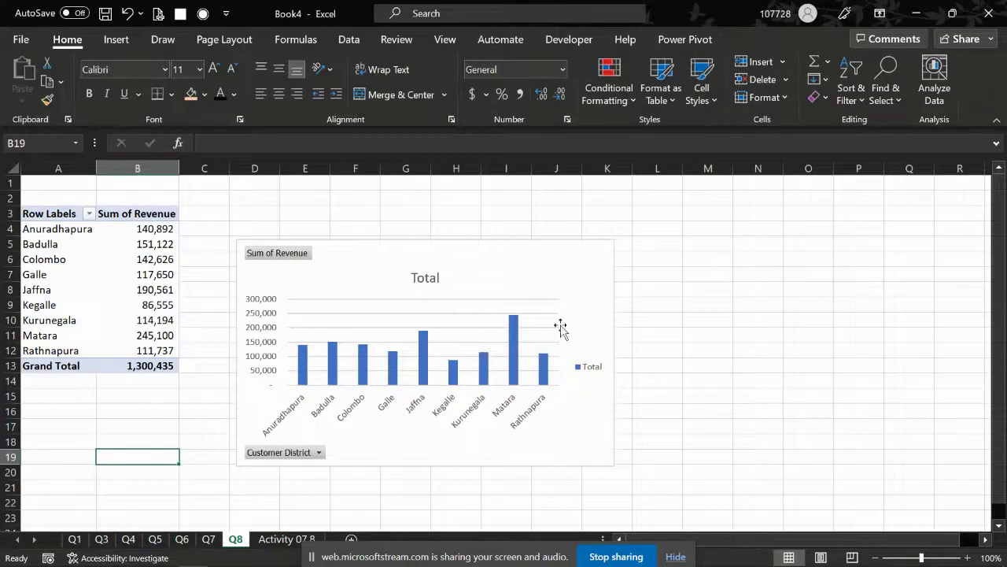
Step: Insert a PivotChart & PivotTable from Activity 07.8 on a new sheet named Q9
{"action": "left_click", "coordinate": [288, 540]}
{"action": "left_click", "coordinate": [117, 44]}
{"action": "left_click", "coordinate": [542, 106]}
{"action": "left_click", "coordinate": [586, 148]}
{"action": "key", "text": "Return"}
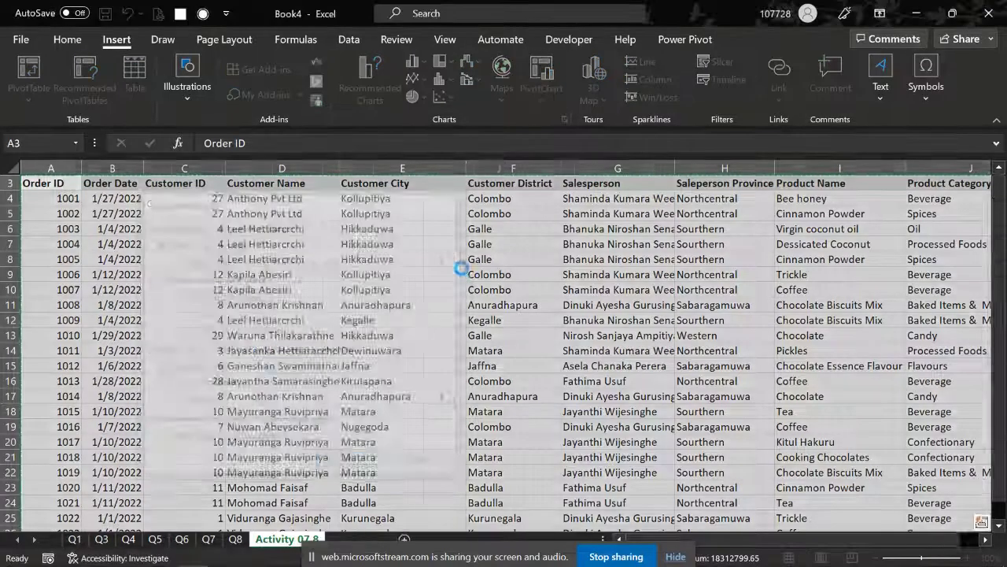
{"action": "type", "text": "Q9"}
{"action": "key", "text": "Return"}
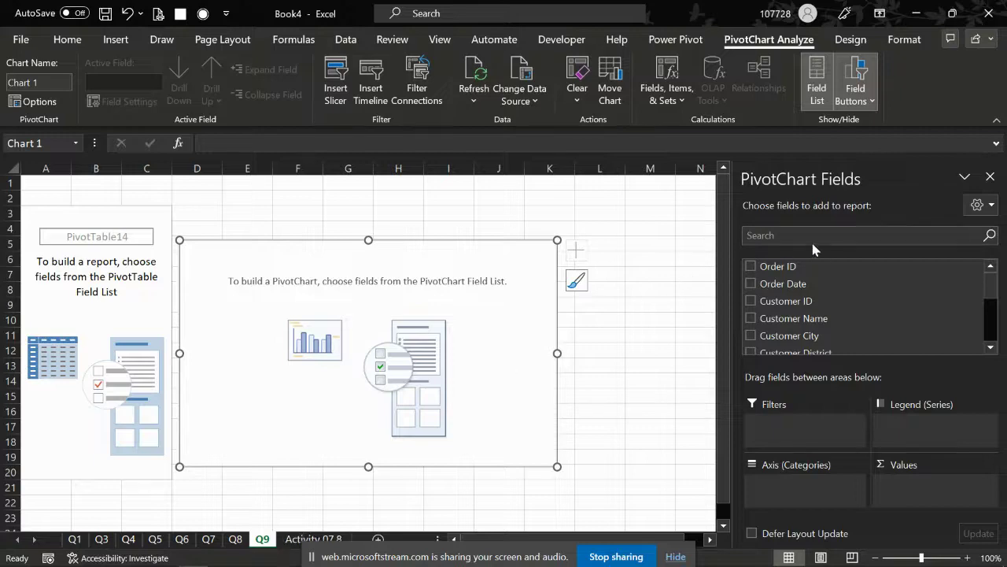
Step: Search the field list for 'cus' and add Customer Name to the chart axis
{"action": "key", "text": "alt+Tab"}
{"action": "key", "text": "alt+Tab"}
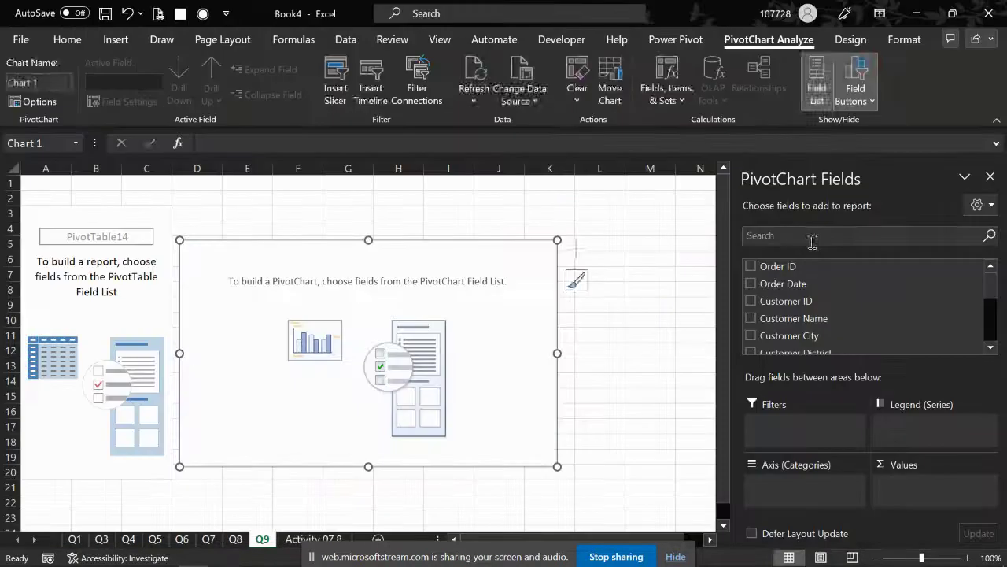
{"action": "type", "text": "cus"}
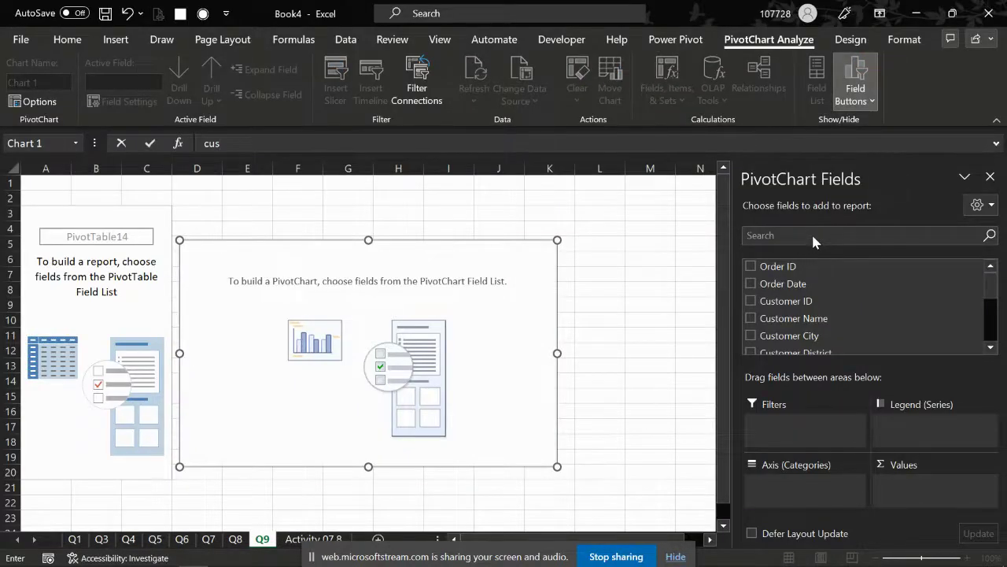
{"action": "left_click", "coordinate": [764, 243]}
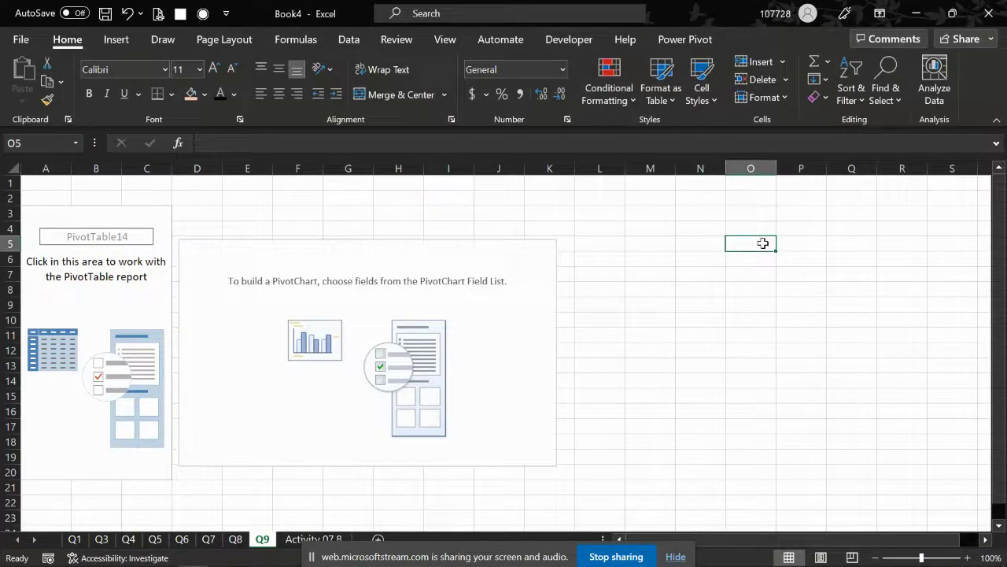
{"action": "left_click", "coordinate": [425, 283]}
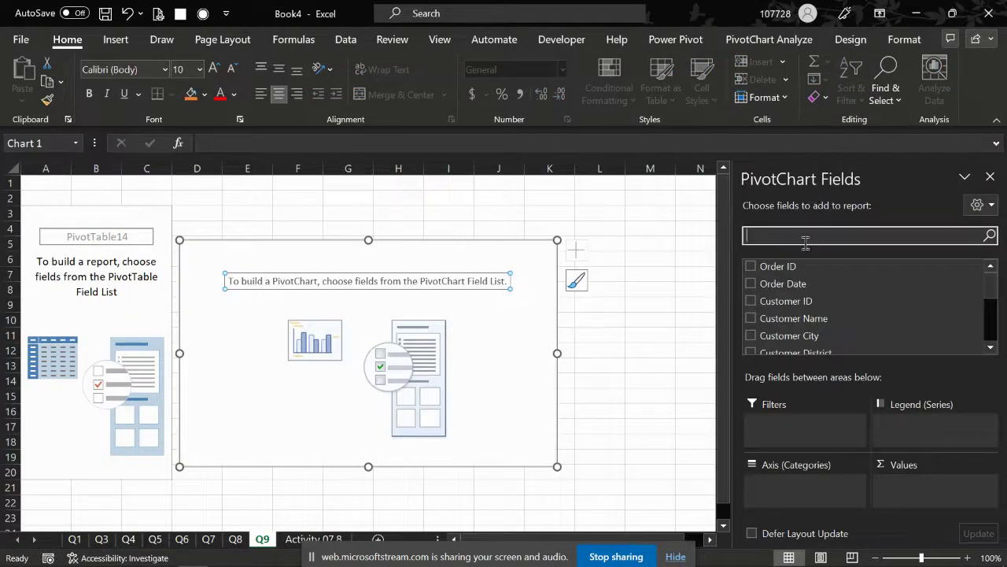
{"action": "left_click", "coordinate": [806, 236]}
{"action": "type", "text": "cus"}
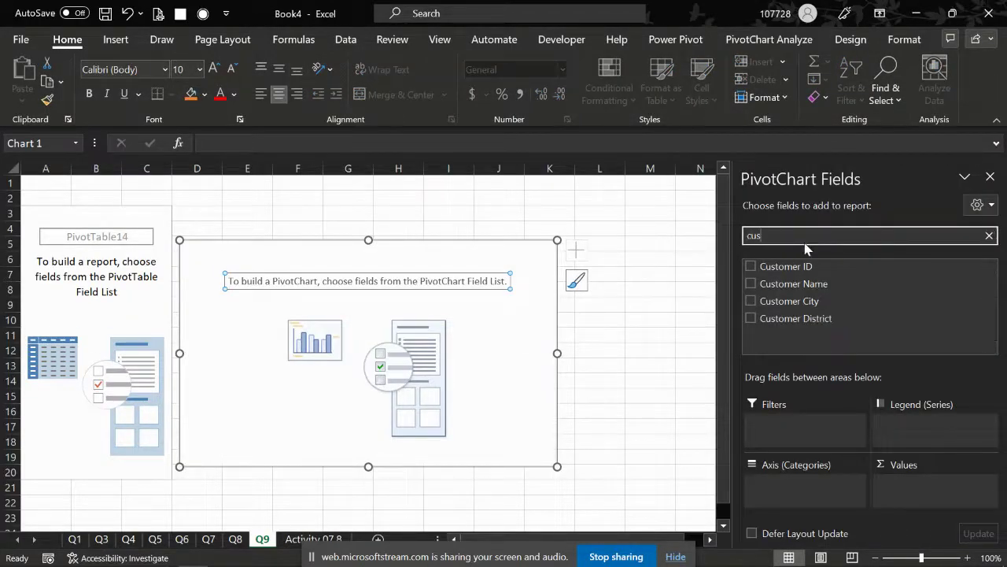
{"action": "left_click", "coordinate": [751, 284]}
{"action": "key", "text": "BackSpace"}
{"action": "key", "text": "BackSpace"}
{"action": "key", "text": "BackSpace"}
Step: Add Revenue to the values and summarize it by Max
{"action": "type", "text": "re"}
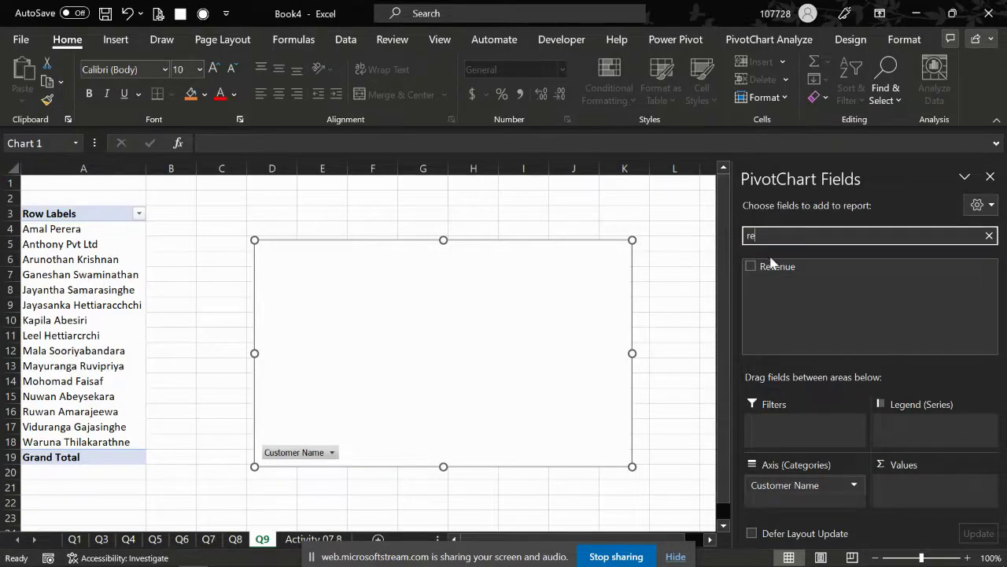
{"action": "left_click", "coordinate": [769, 266]}
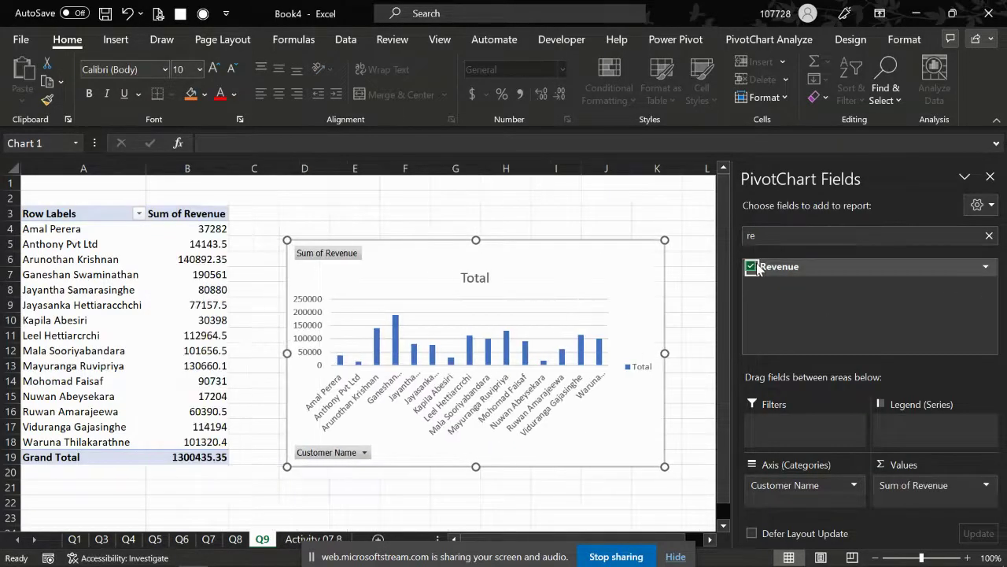
{"action": "left_click", "coordinate": [909, 492]}
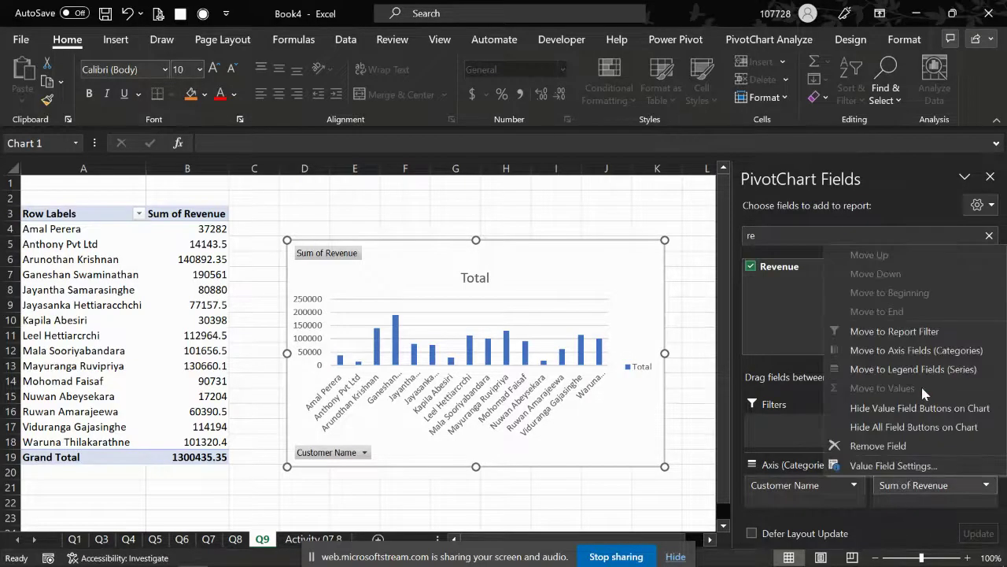
{"action": "left_click", "coordinate": [913, 464]}
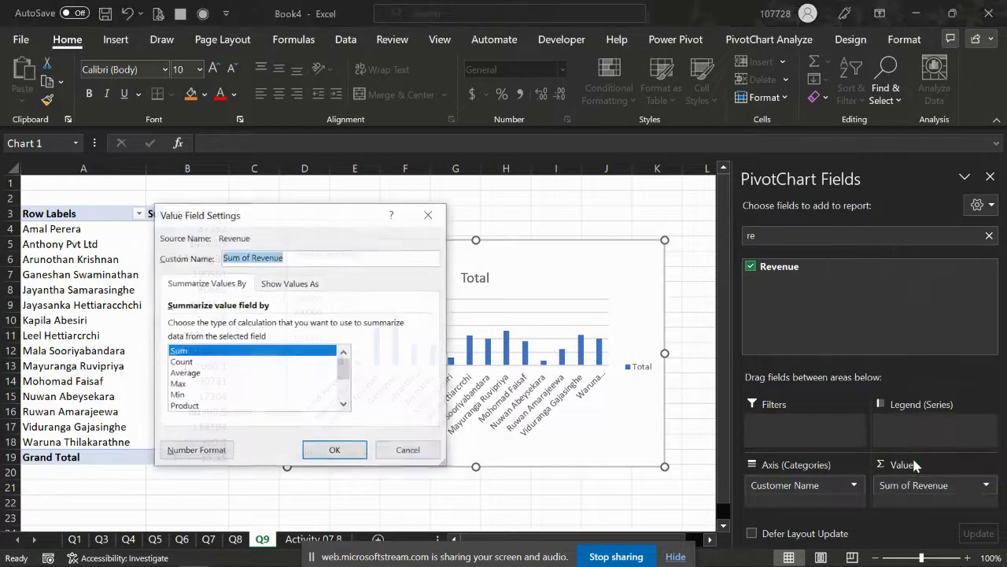
{"action": "left_click", "coordinate": [312, 385]}
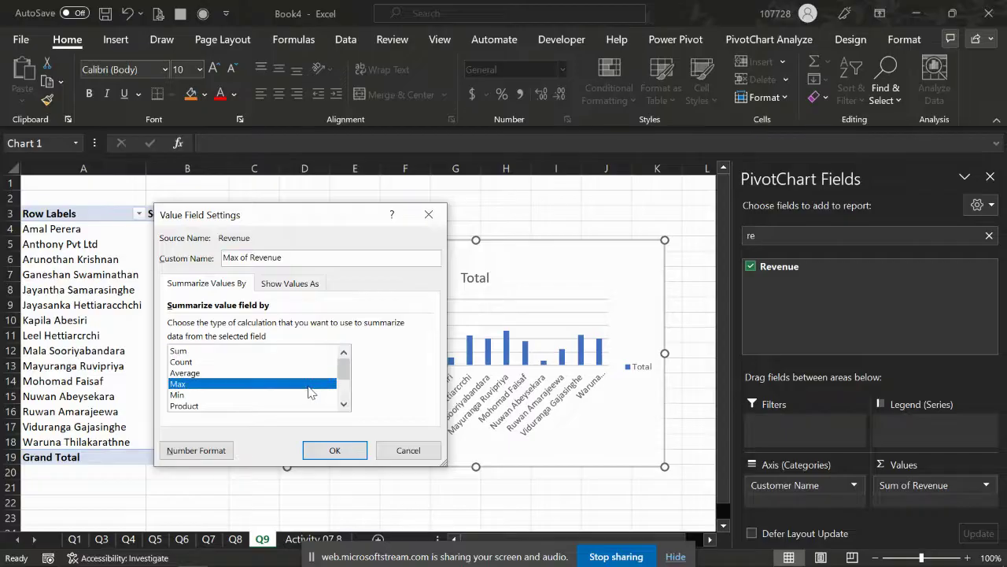
Step: Show Max of Revenue as Rank Largest to Smallest with a number format applied
{"action": "left_click", "coordinate": [282, 283]}
{"action": "left_click", "coordinate": [289, 326]}
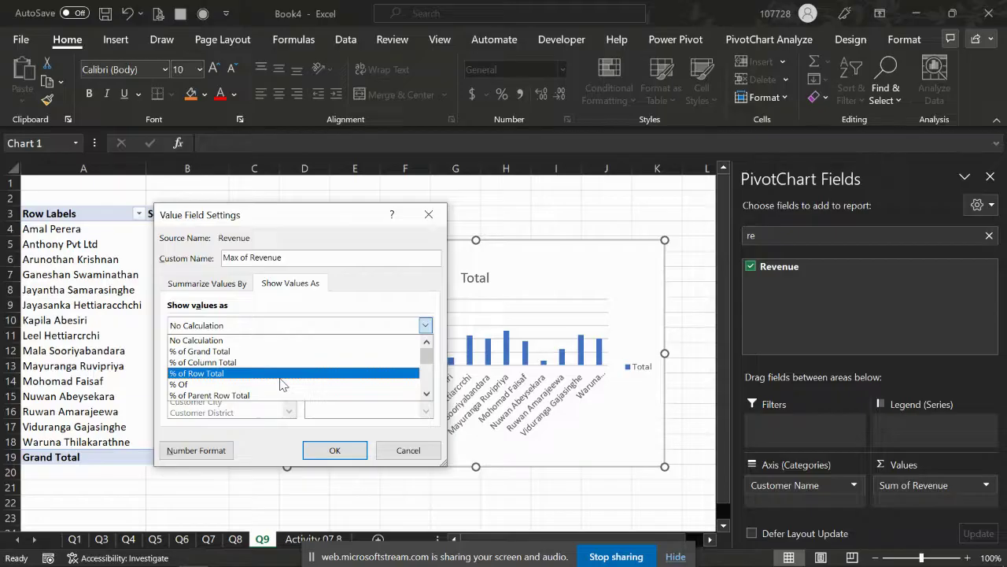
{"action": "left_click_drag", "start_coordinate": [426, 358], "coordinate": [426, 379]}
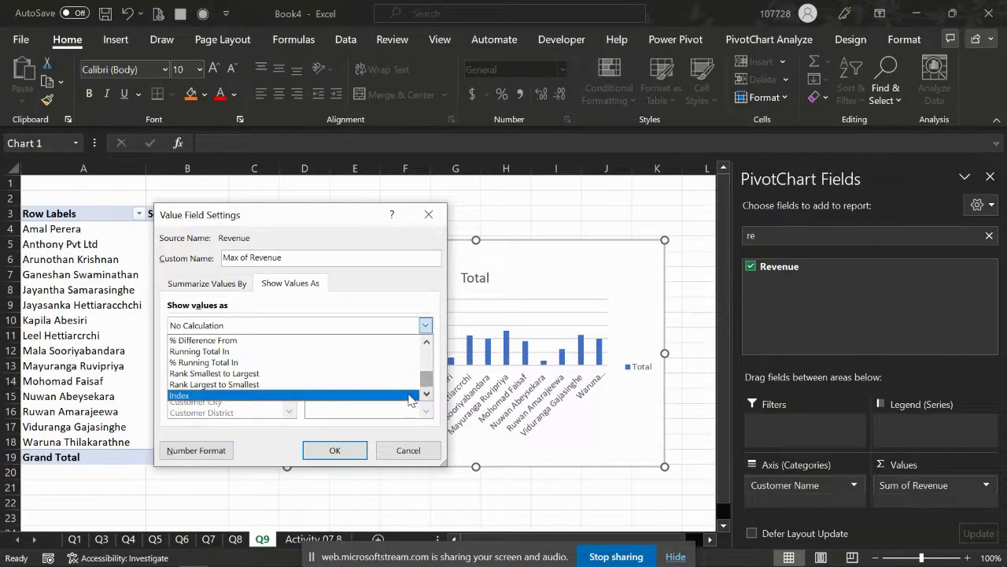
{"action": "left_click", "coordinate": [402, 384]}
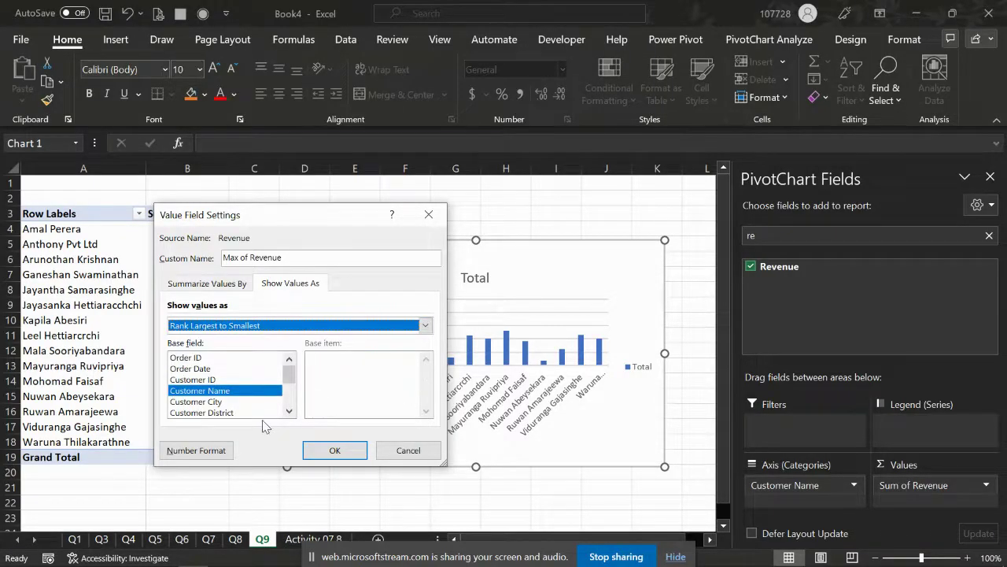
{"action": "left_click", "coordinate": [196, 455]}
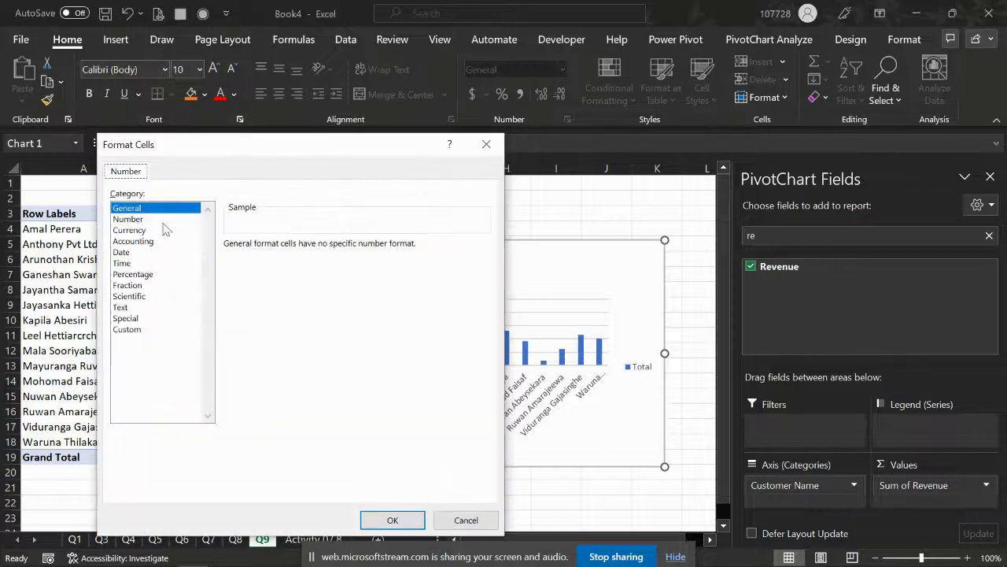
{"action": "left_click", "coordinate": [390, 518]}
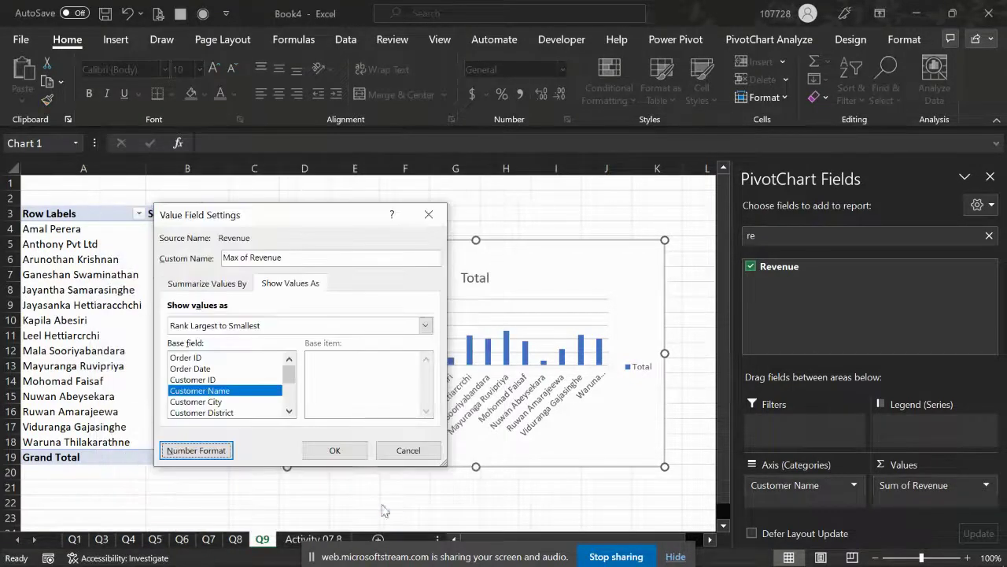
{"action": "left_click", "coordinate": [334, 450]}
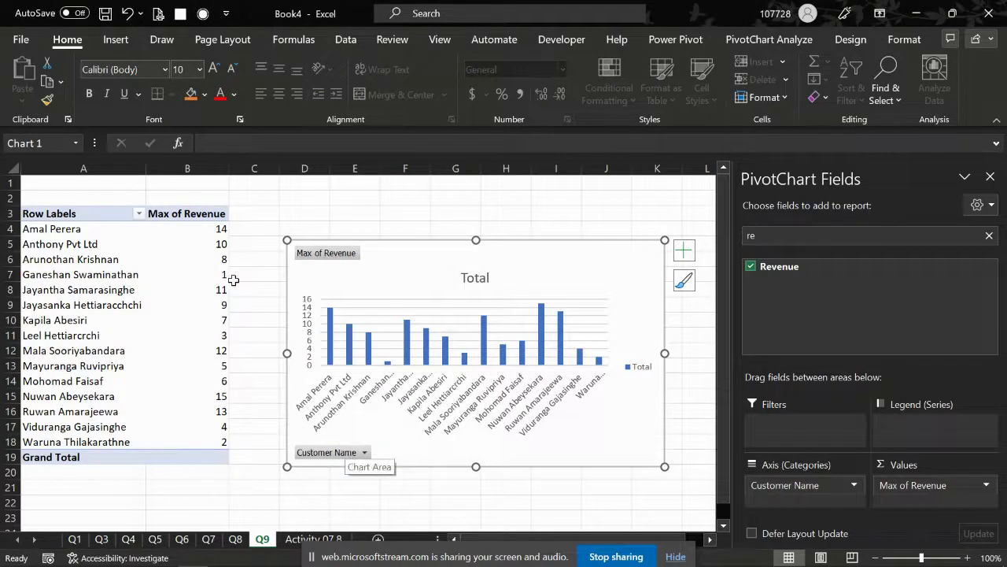
Step: Move Revenue through the report filter and back into Values, so the Q9 pivot shows Sum of Revenue (1300435.35) instead of ranks
{"action": "left_click_drag", "start_coordinate": [211, 437], "coordinate": [202, 227]}
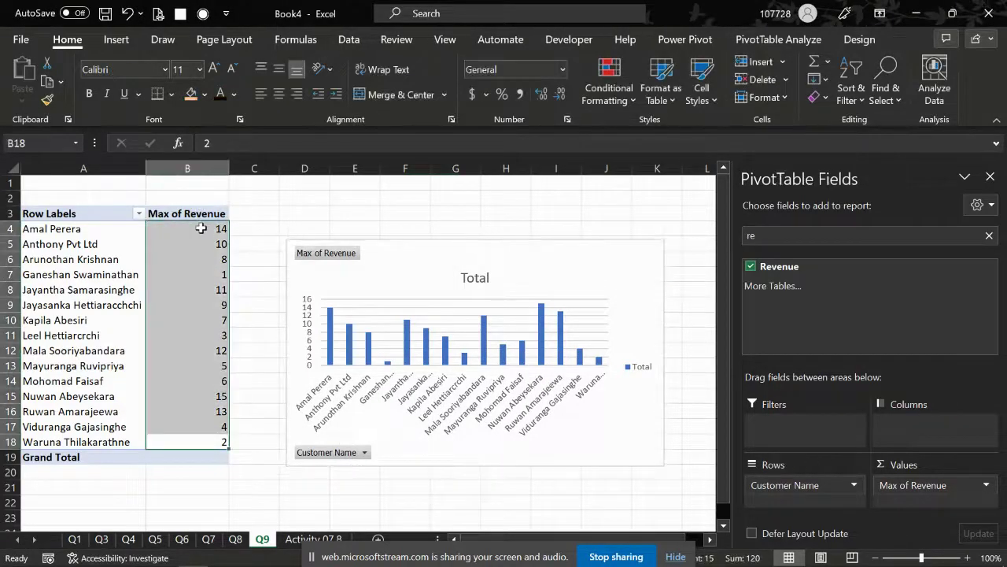
{"action": "left_click_drag", "start_coordinate": [921, 485], "coordinate": [839, 435]}
{"action": "left_click", "coordinate": [177, 185]}
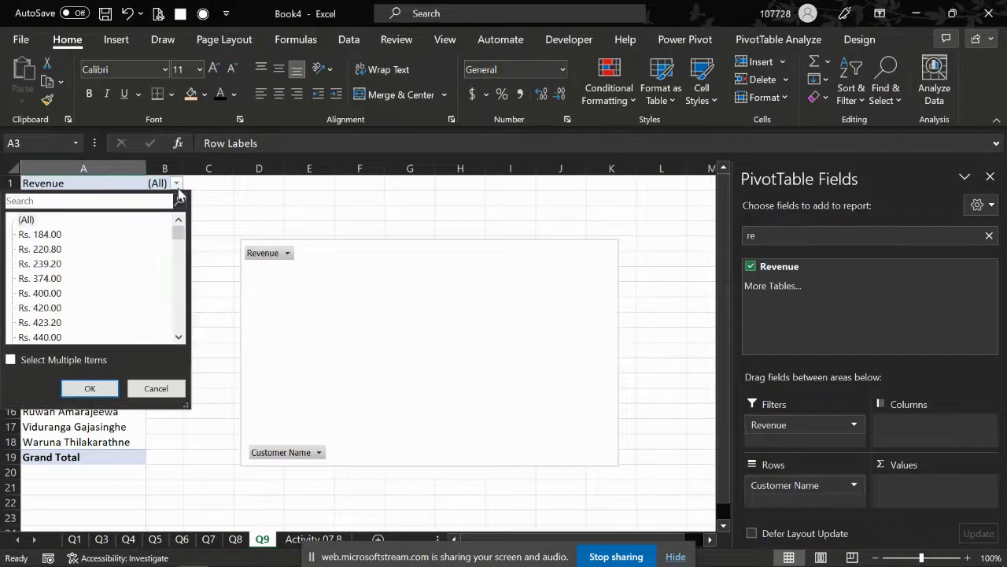
{"action": "key", "text": "Escape"}
{"action": "left_click_drag", "start_coordinate": [792, 425], "coordinate": [933, 486]}
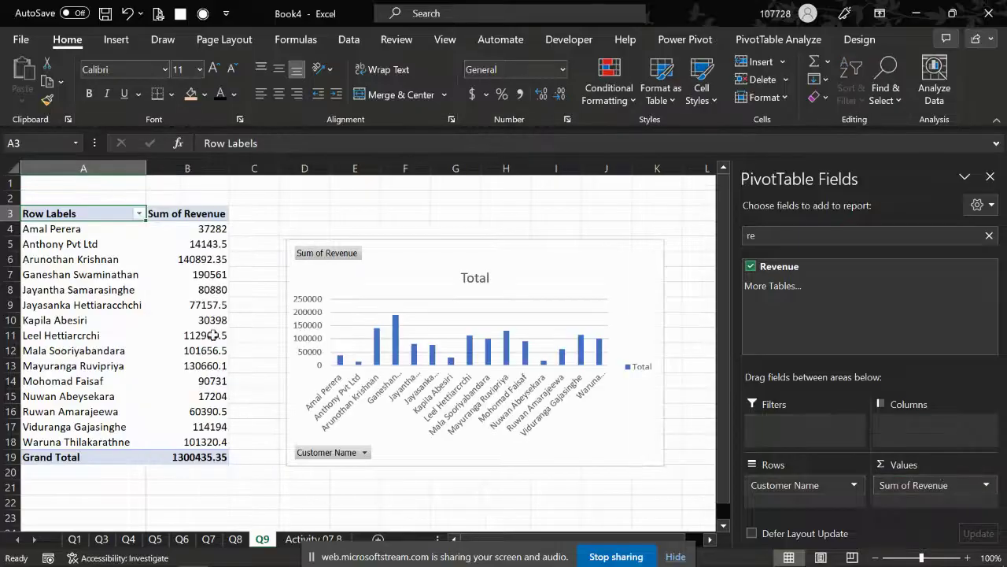
Step: In Value Field Settings, summarize Revenue by Max so it reads Max of Revenue
{"action": "left_click", "coordinate": [910, 491]}
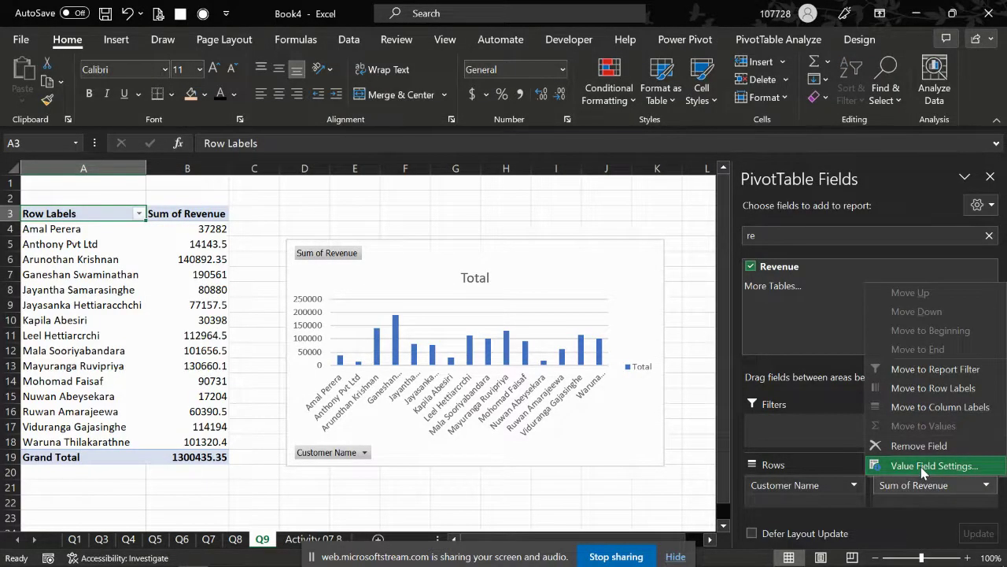
{"action": "left_click", "coordinate": [923, 466]}
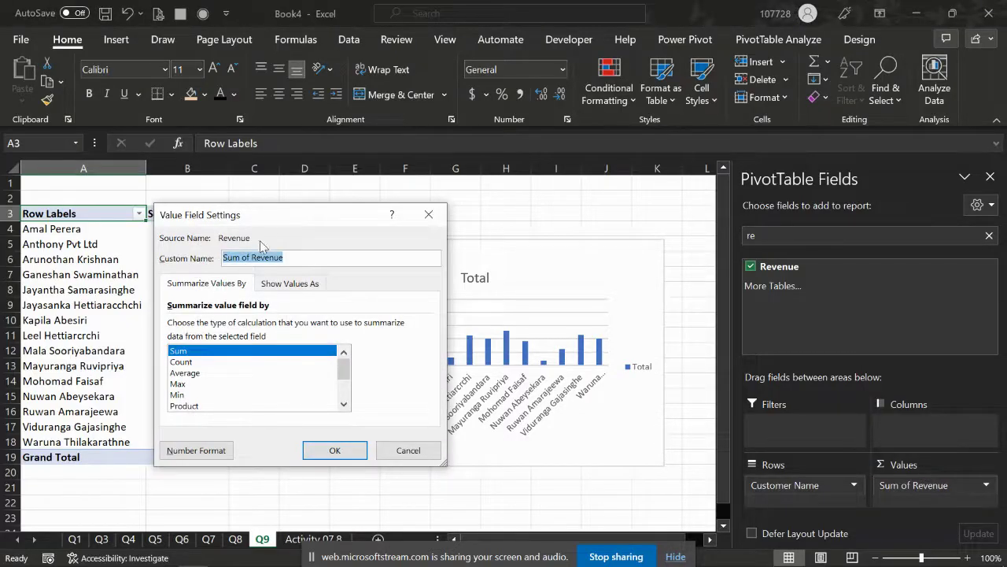
{"action": "mouse_move", "coordinate": [343, 368]}
{"action": "left_mouse_down"}
{"action": "mouse_move", "coordinate": [343, 397]}
{"action": "mouse_move", "coordinate": [343, 372]}
{"action": "left_mouse_up"}
{"action": "left_click", "coordinate": [313, 291]}
{"action": "left_click", "coordinate": [238, 325]}
{"action": "left_click", "coordinate": [274, 427]}
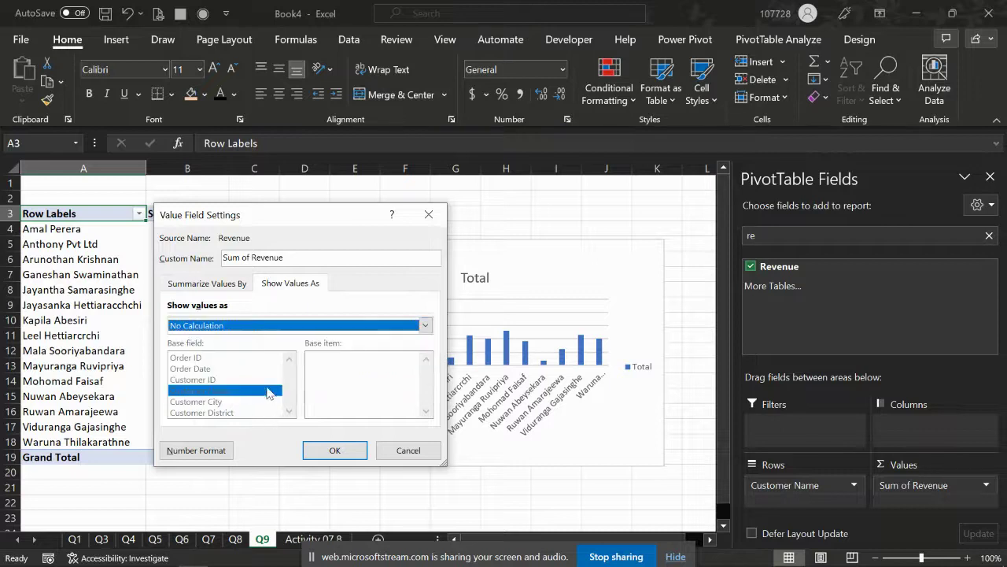
{"action": "left_click", "coordinate": [219, 290]}
{"action": "left_click_drag", "start_coordinate": [347, 381], "coordinate": [346, 385]}
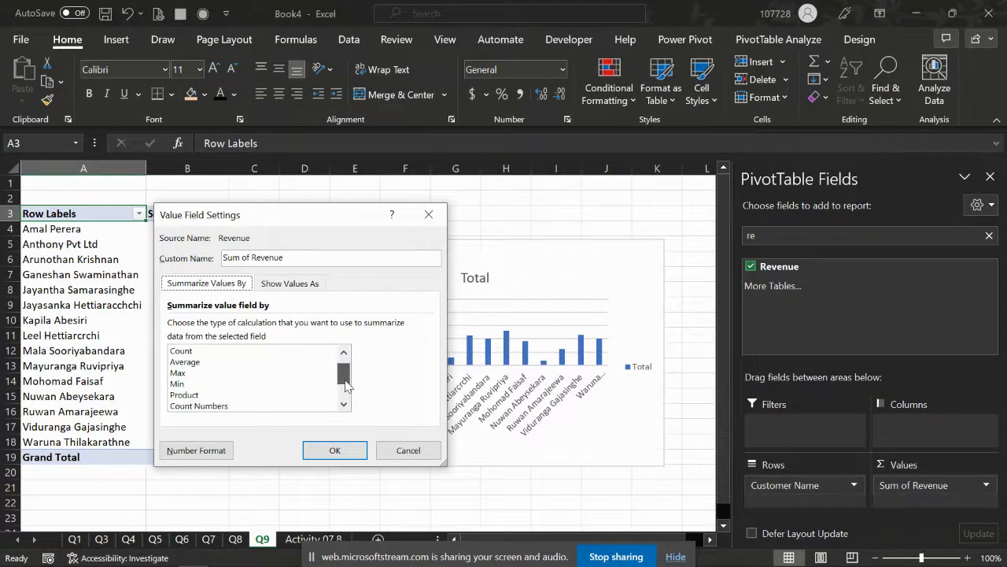
{"action": "left_click", "coordinate": [328, 373]}
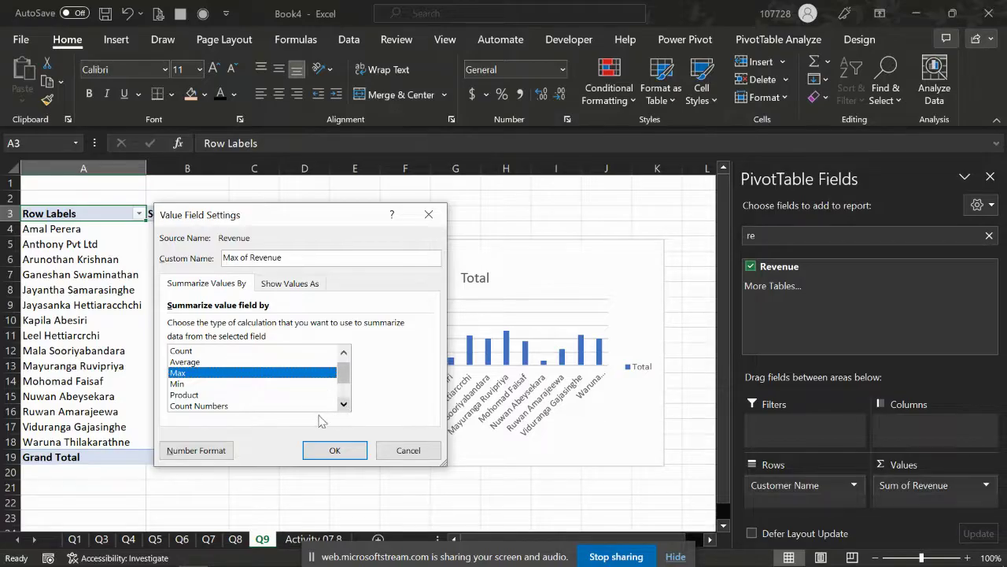
Step: Bring up the Show Values As calculations to pick Rank Largest to Smallest
{"action": "left_click", "coordinate": [314, 292]}
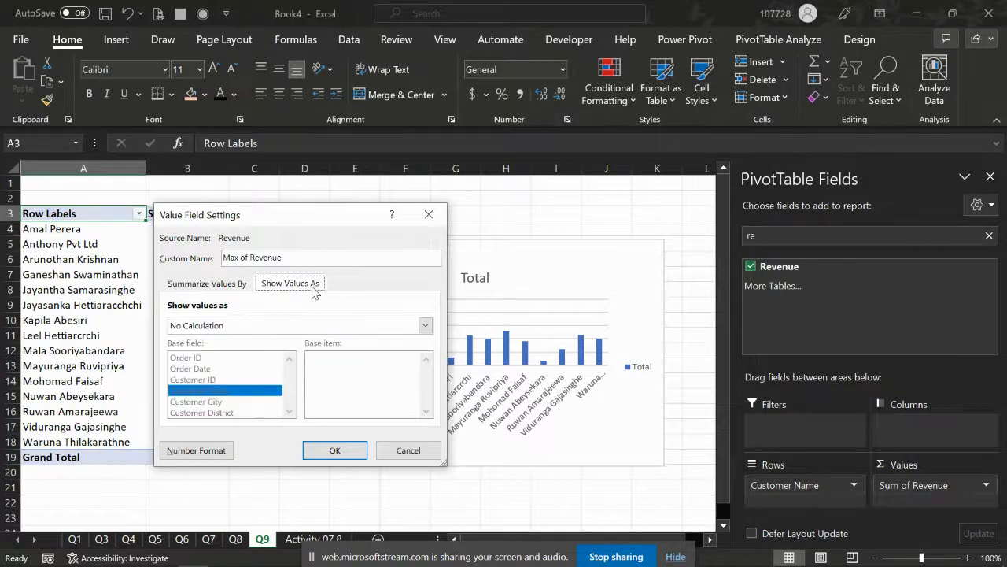
{"action": "left_click", "coordinate": [285, 324]}
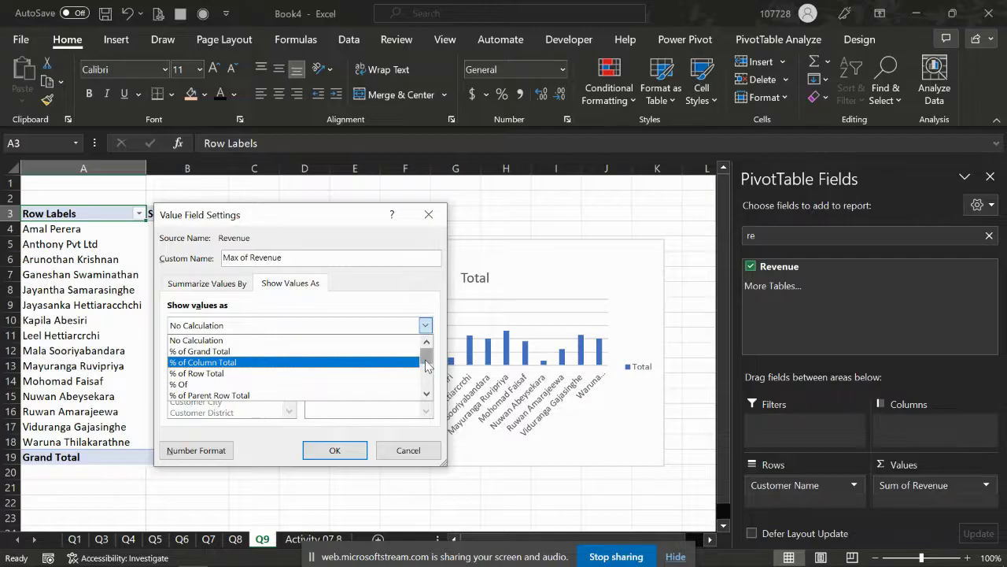
{"action": "left_click_drag", "start_coordinate": [425, 363], "coordinate": [426, 394]}
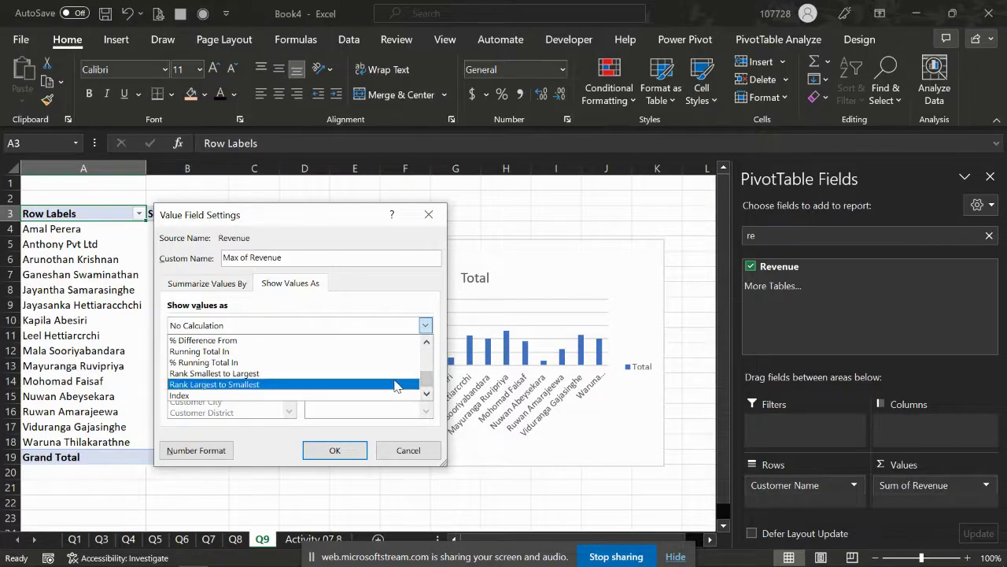